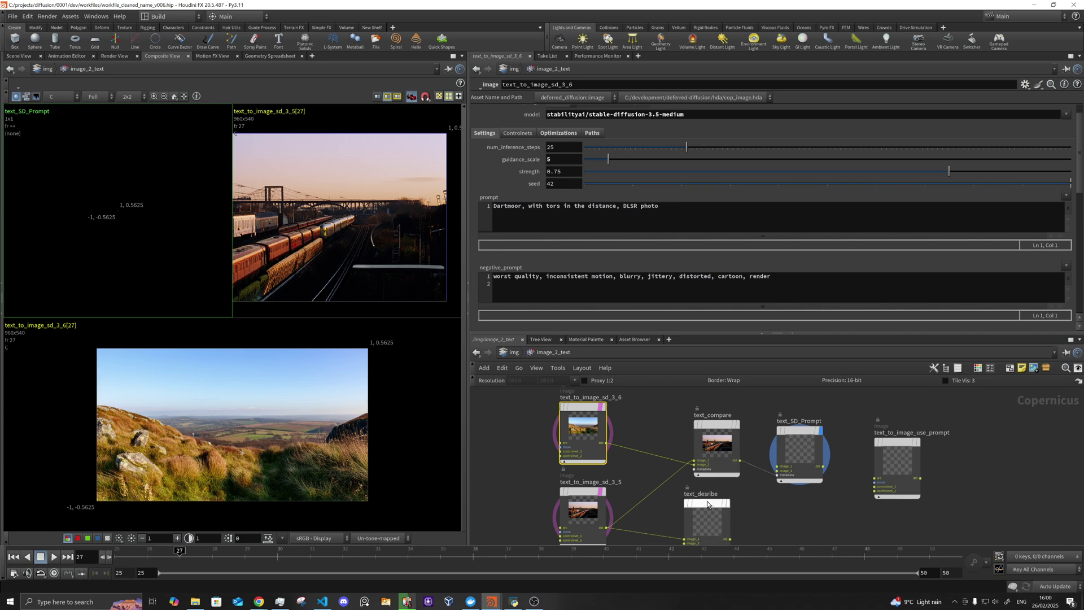
- Display and select the text_desribe node, and update its response for the prompt "Describe this image"
left_click_drag(716, 504, 703, 504)
left_click(728, 504)
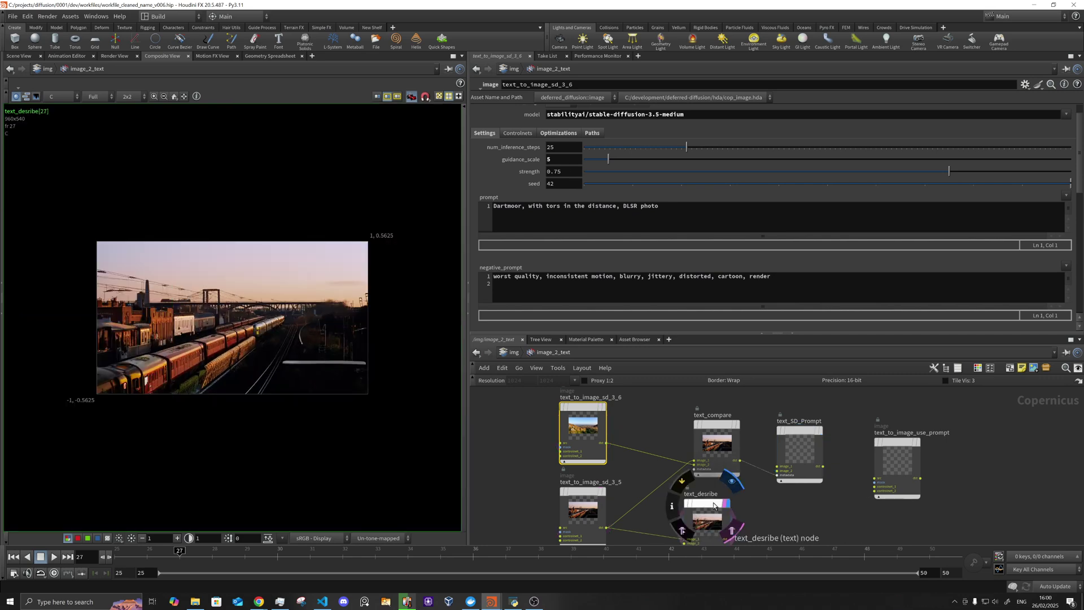
left_click(707, 518)
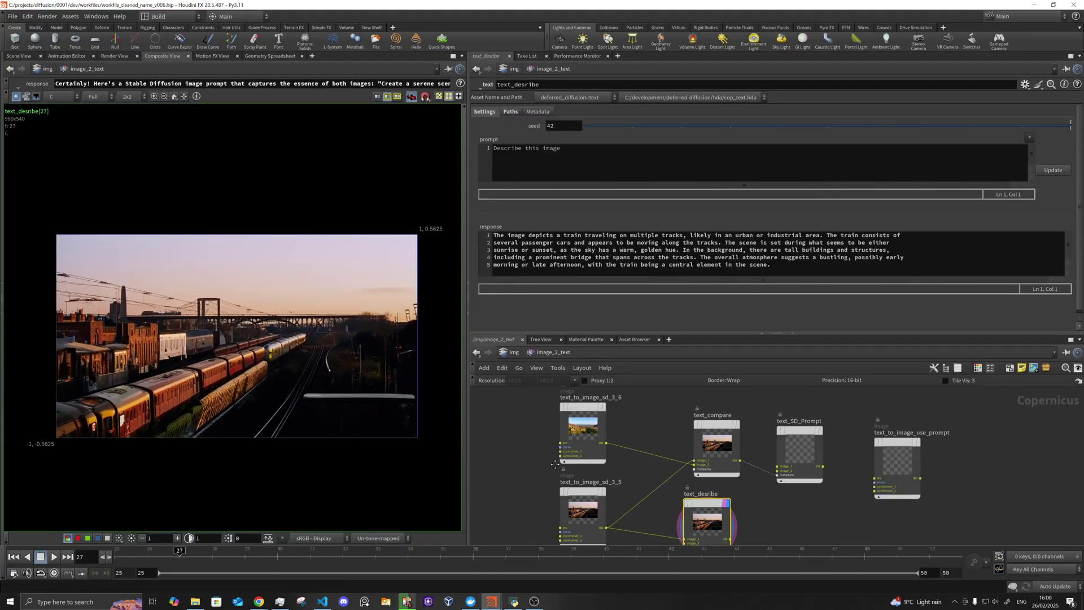
middle_click_drag(555, 464, 546, 412)
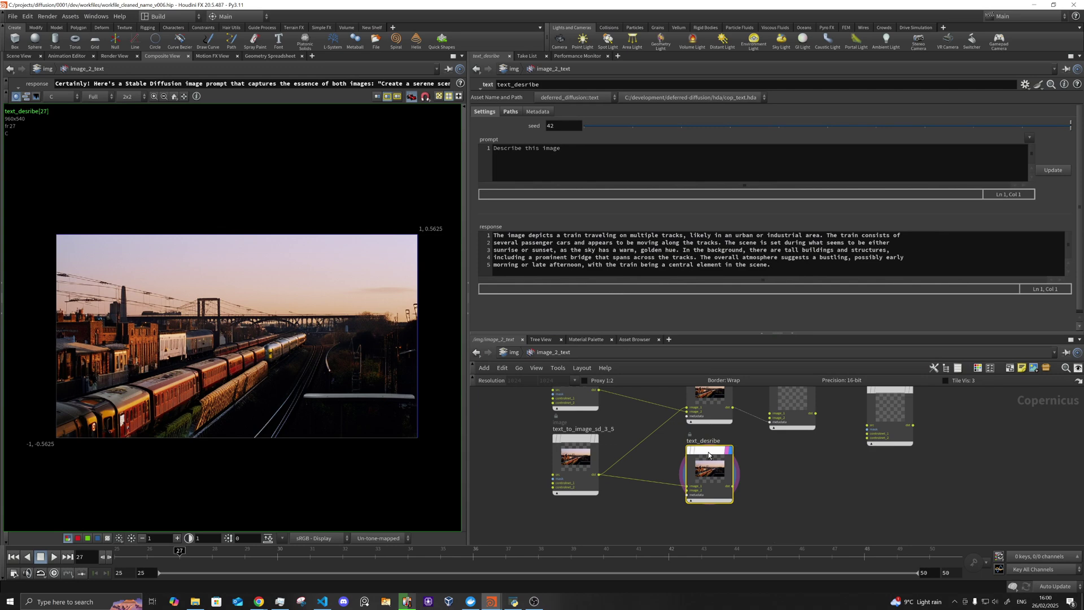
left_click(1051, 171)
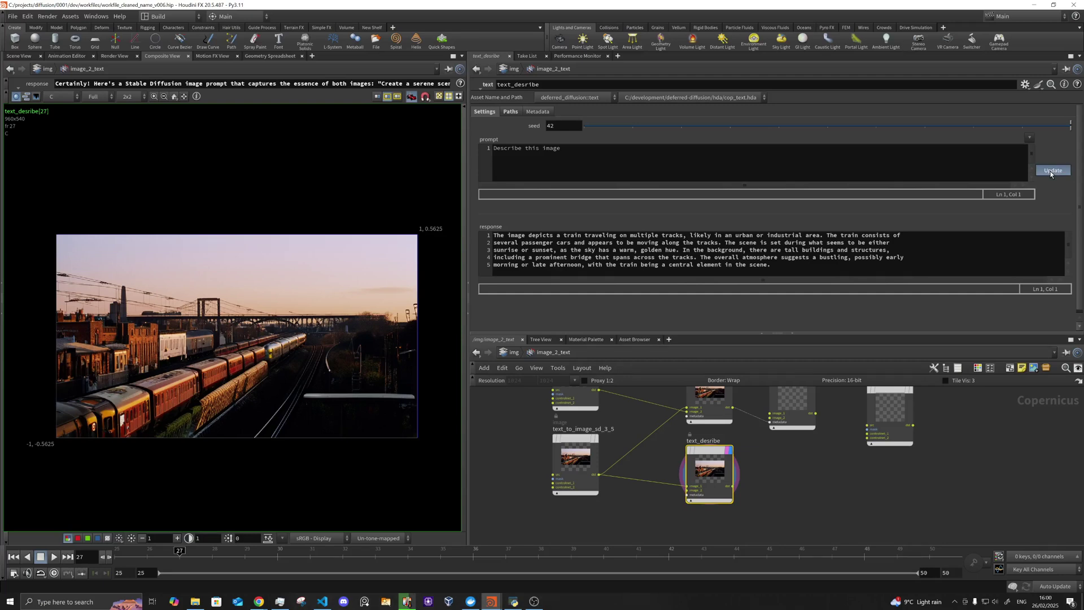
left_click(1050, 171)
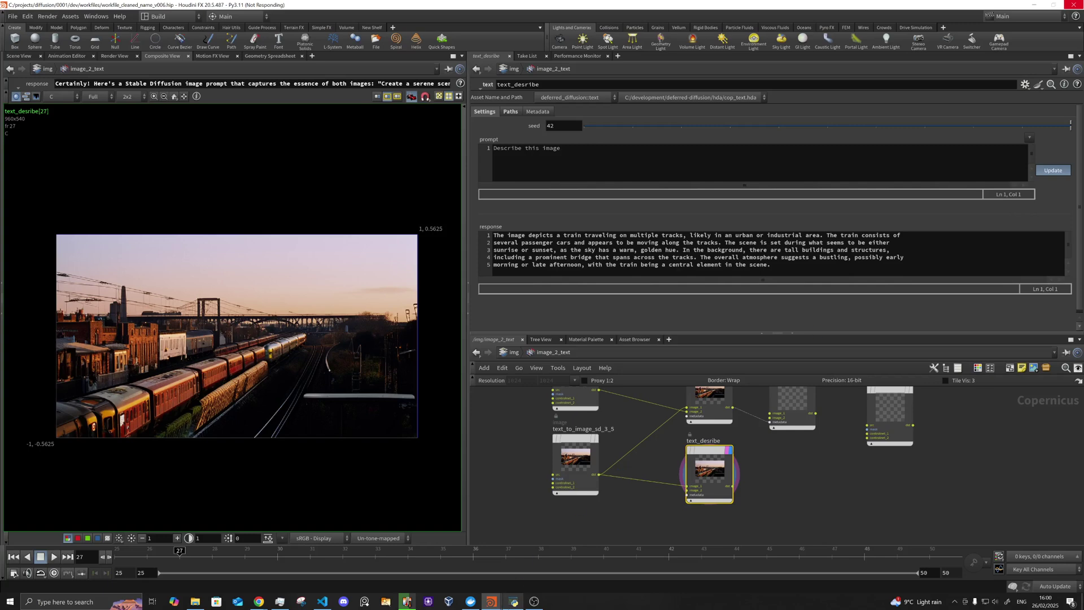
- Switch to the Python server console, inspect the log of the text request, and minimize the console
left_click(513, 601)
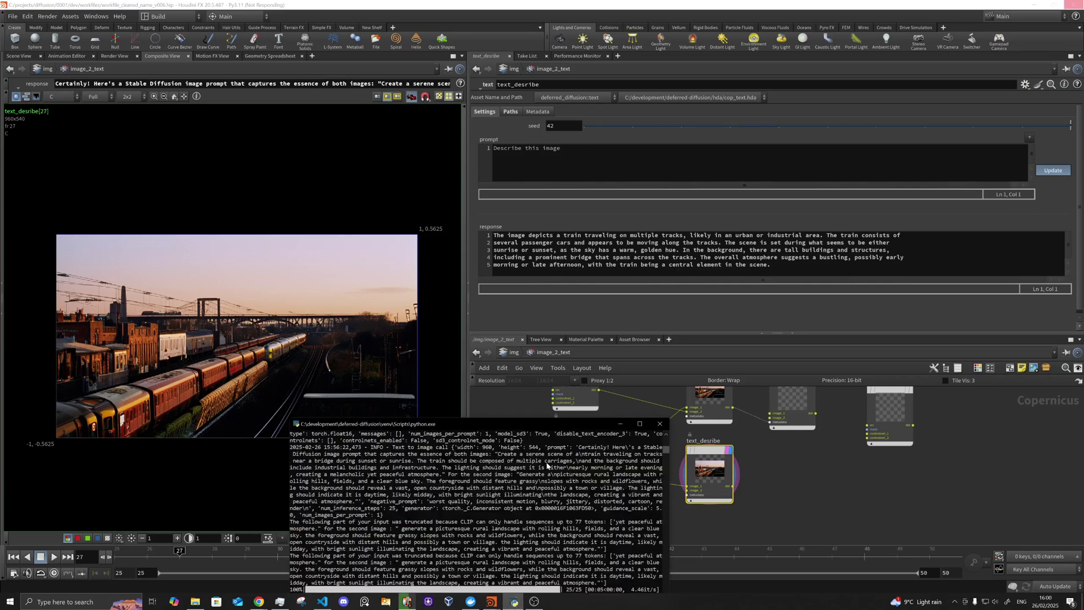
left_click_drag(547, 424, 615, 295)
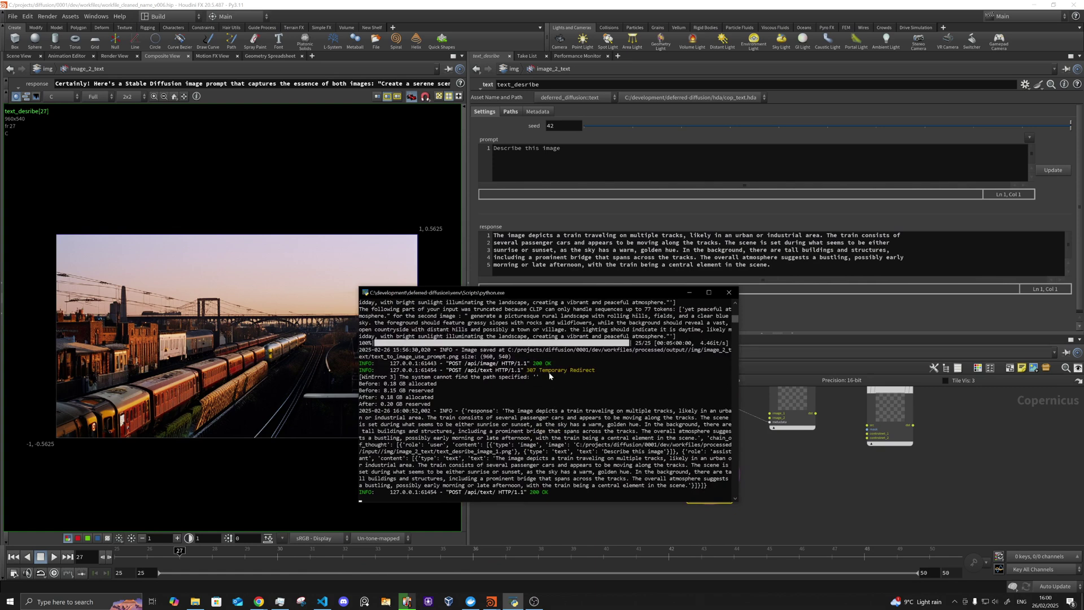
left_click(690, 292)
- Change the text_desribe prompt to "Describe this image, just the mood and colours", update the node and review its response
left_click(598, 152)
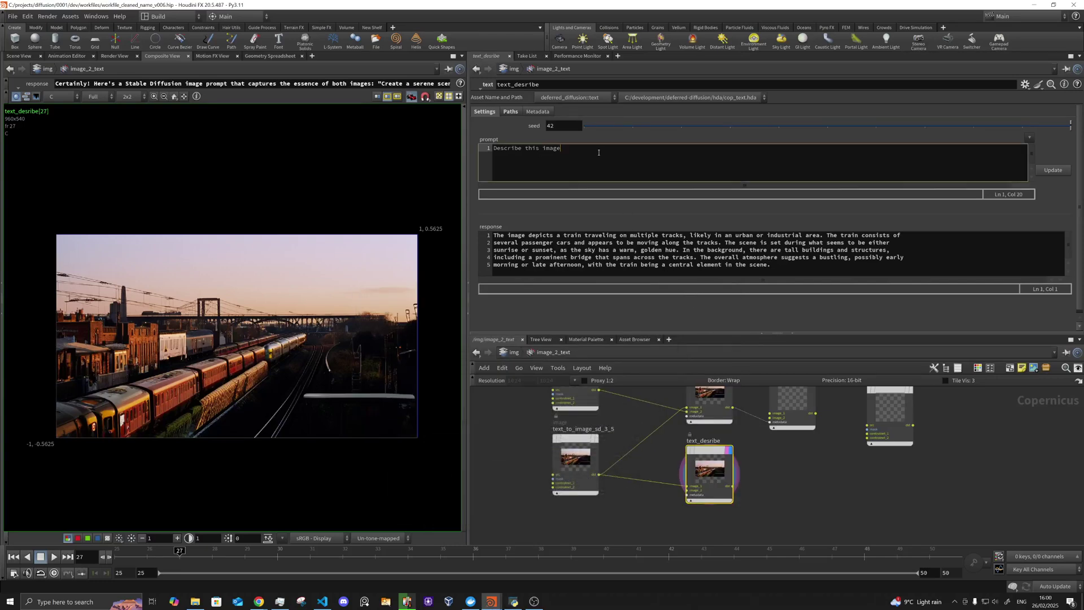
type(", jus tth")
key("BackSpace")
key("BackSpace")
key("BackSpace")
type("the modd and colours")
double_click(609, 149)
type("mood")
left_click(1048, 171)
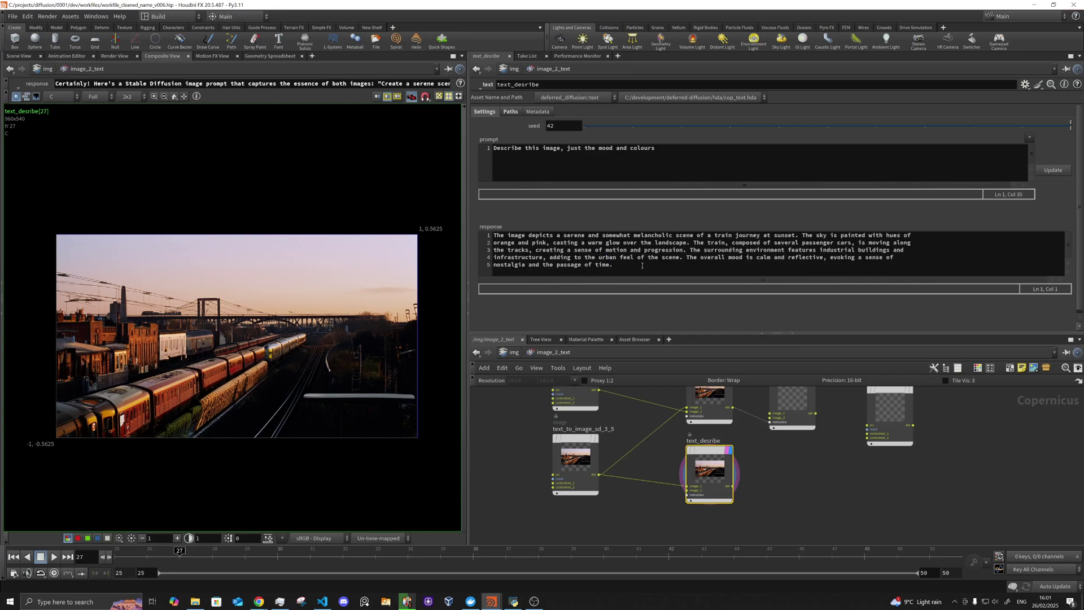
left_click_drag(642, 266, 474, 240)
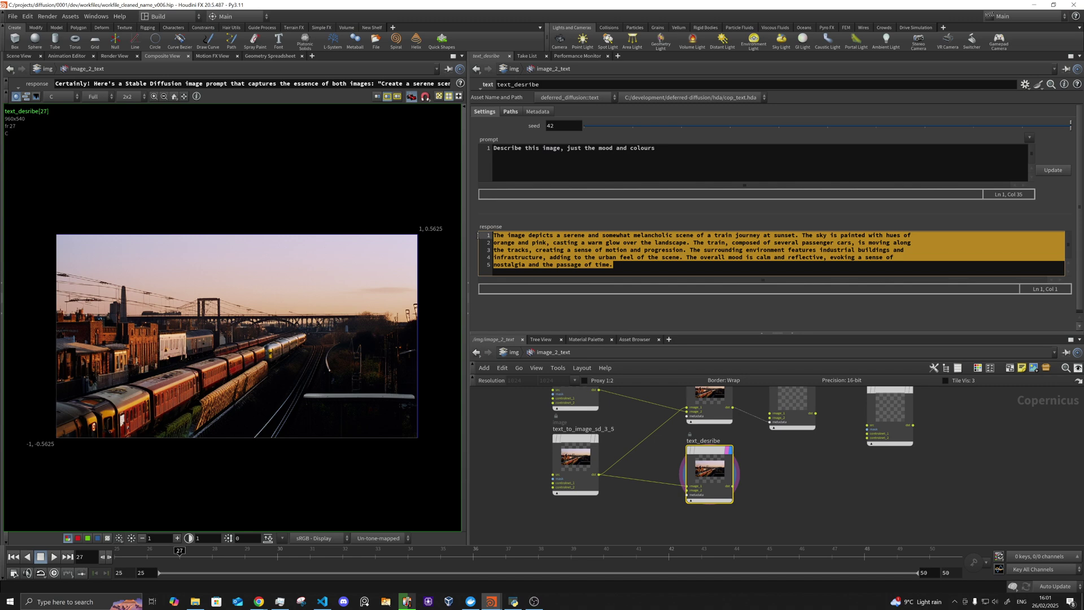
left_click(631, 266)
- Display text_compare alongside the text_to_image_sd_3_6 image and update its response for the prompt "Compare these images for me"
middle_click_drag(643, 417, 641, 460)
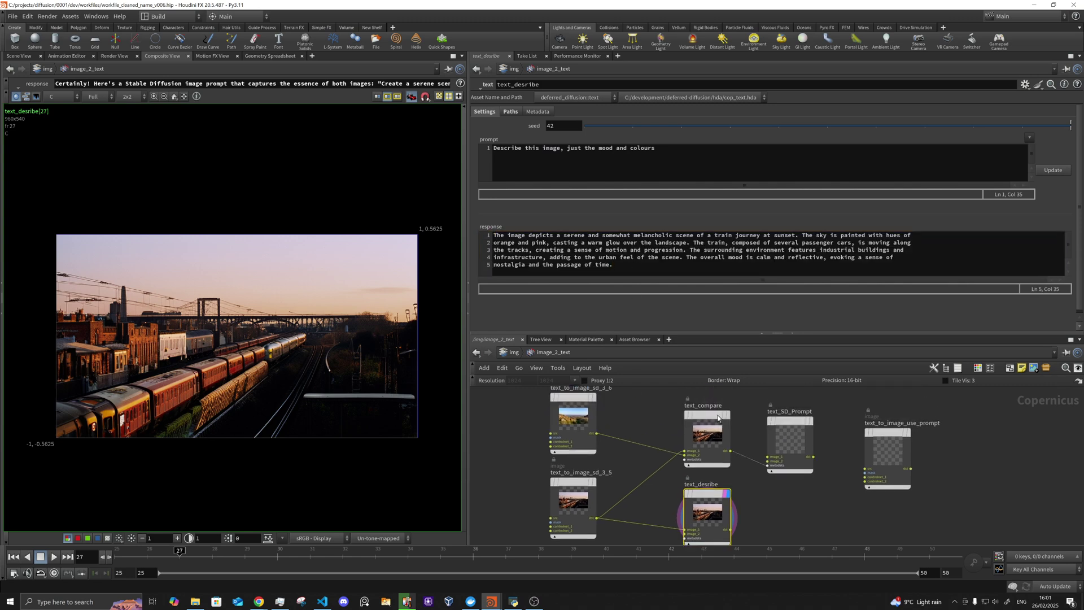
left_click(726, 417)
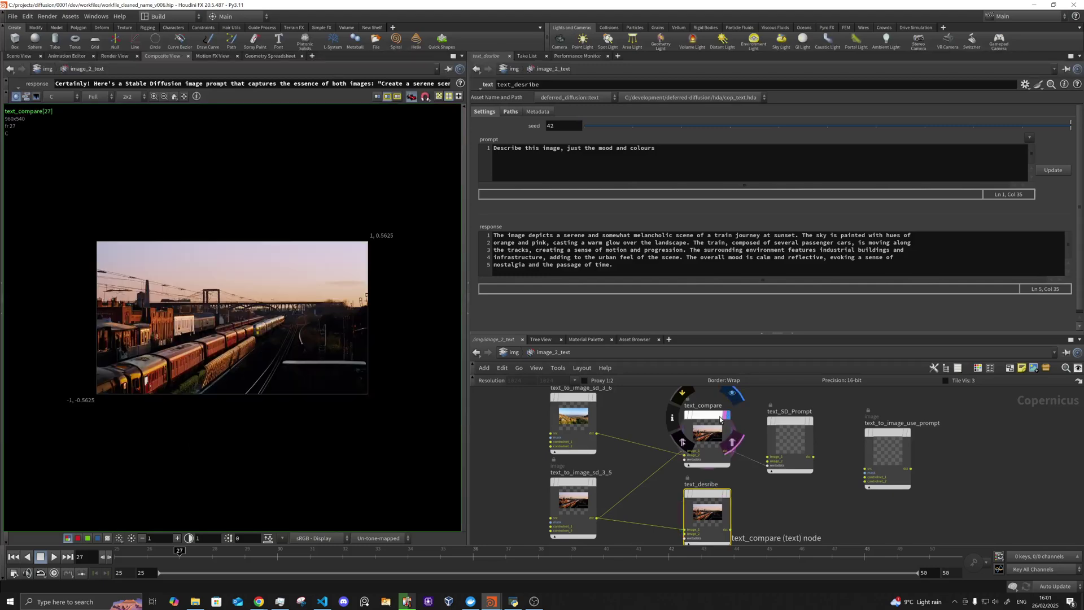
left_click(719, 418)
left_click(592, 396)
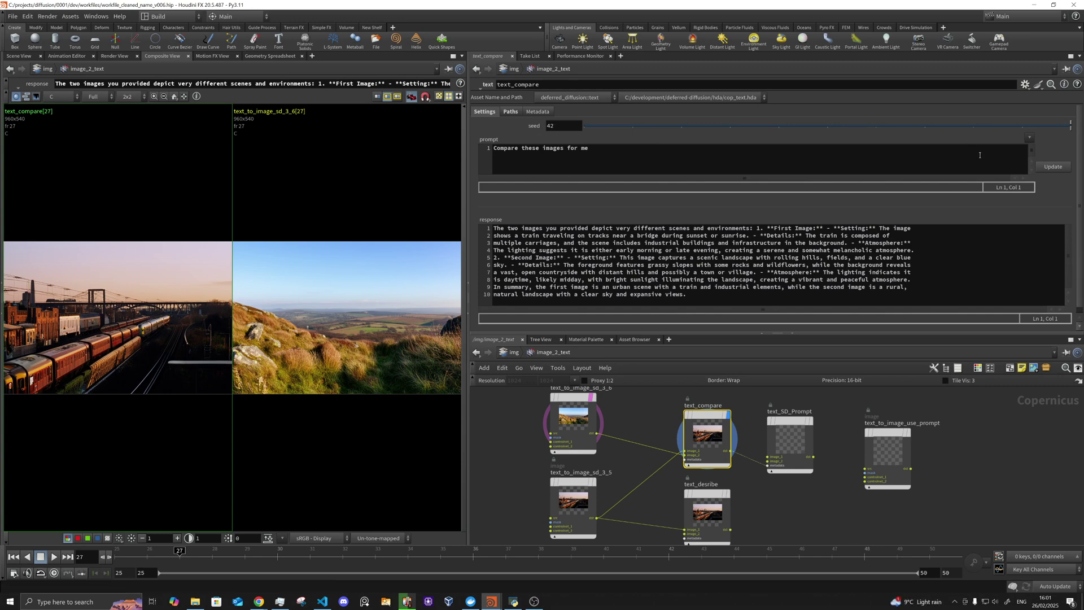
left_click(1047, 168)
- Wire the text_desribe output into the third input of text_SD_Prompt, place text_SD_Prompt beside text_desribe and display it
middle_click_drag(743, 498, 705, 480)
left_click(693, 511)
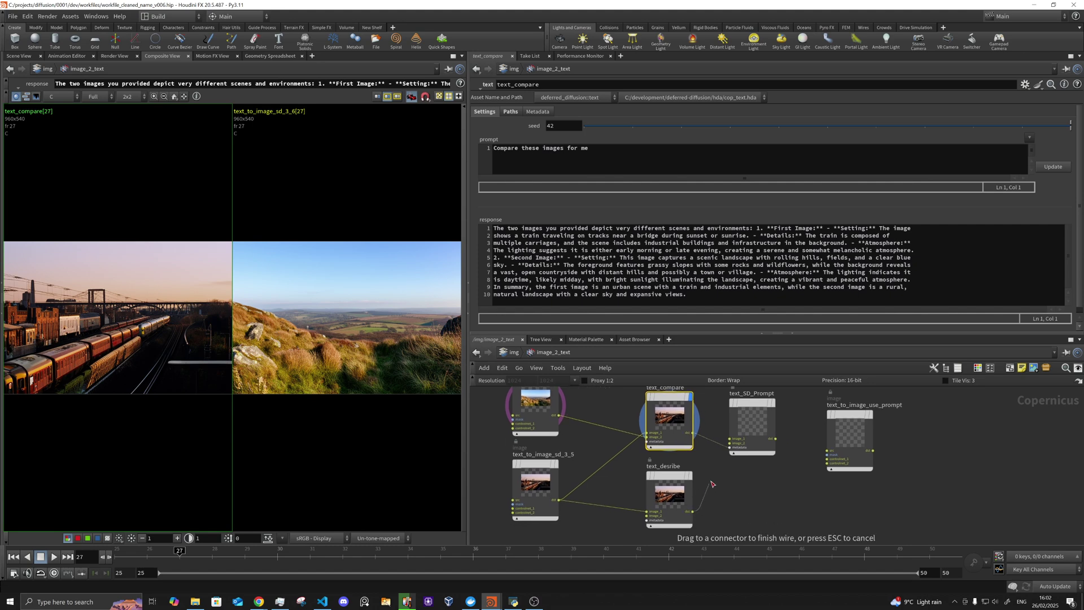
left_click(730, 447)
left_click_drag(748, 408, 747, 477)
key("r")
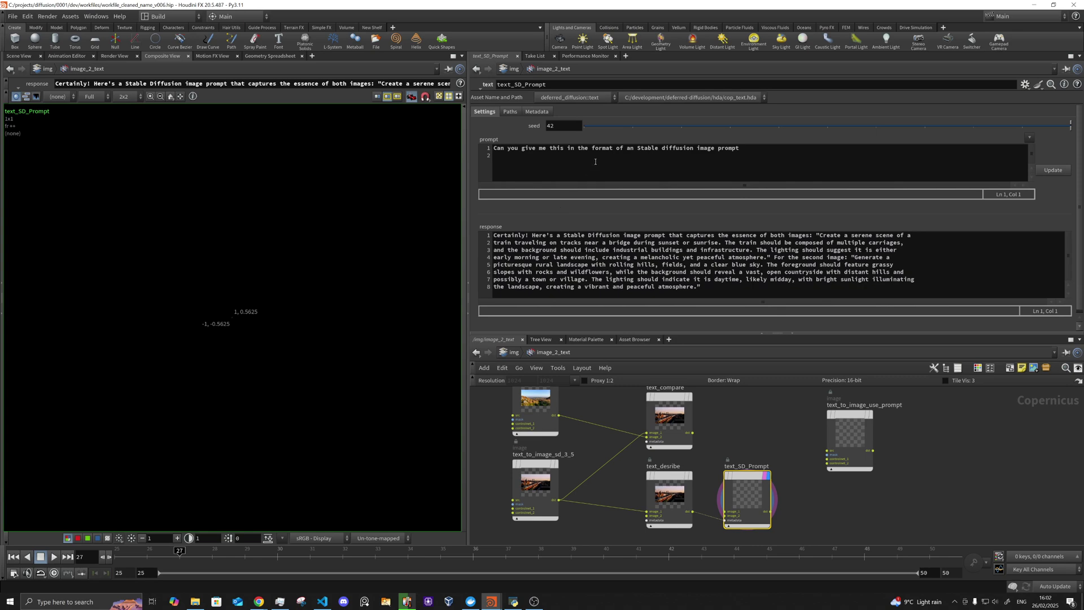
- Update text_SD_Prompt to turn the image description into a Stable Diffusion prompt, and check the Python console log
left_click_drag(739, 151, 491, 141)
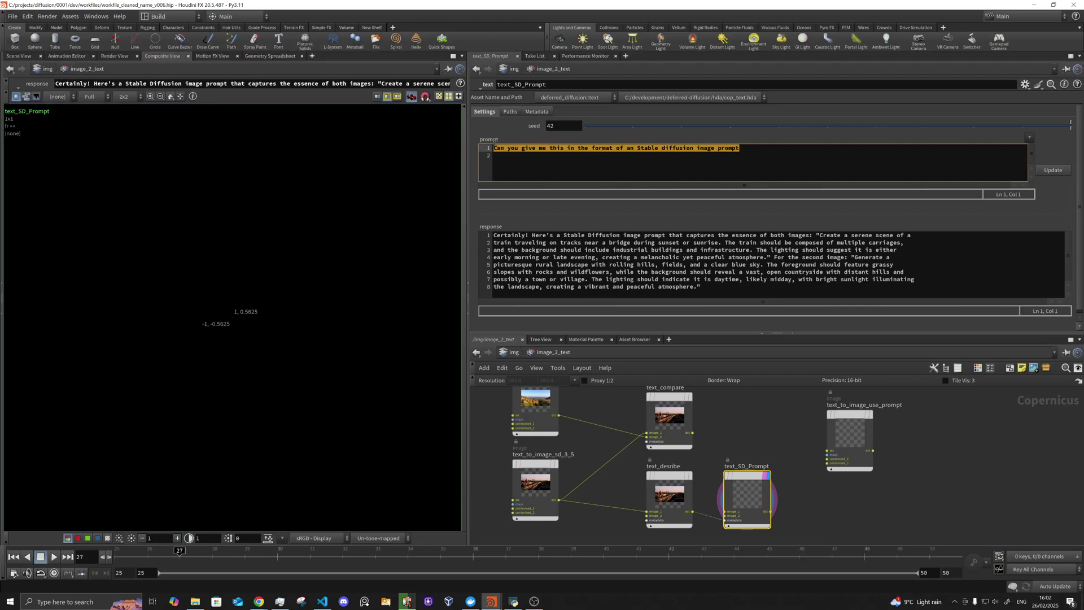
left_click(1046, 171)
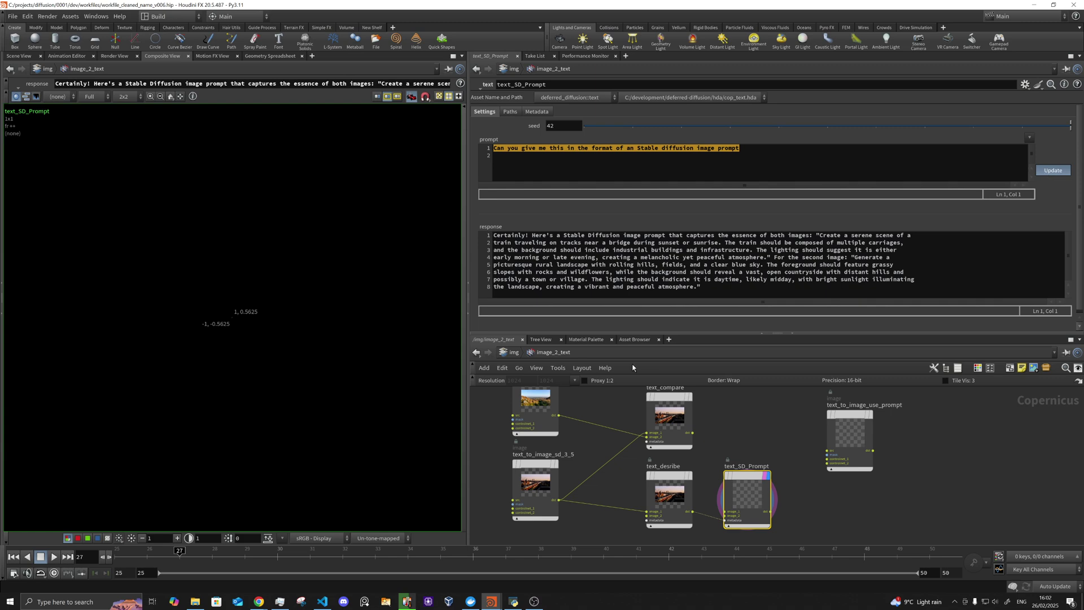
left_click(513, 601)
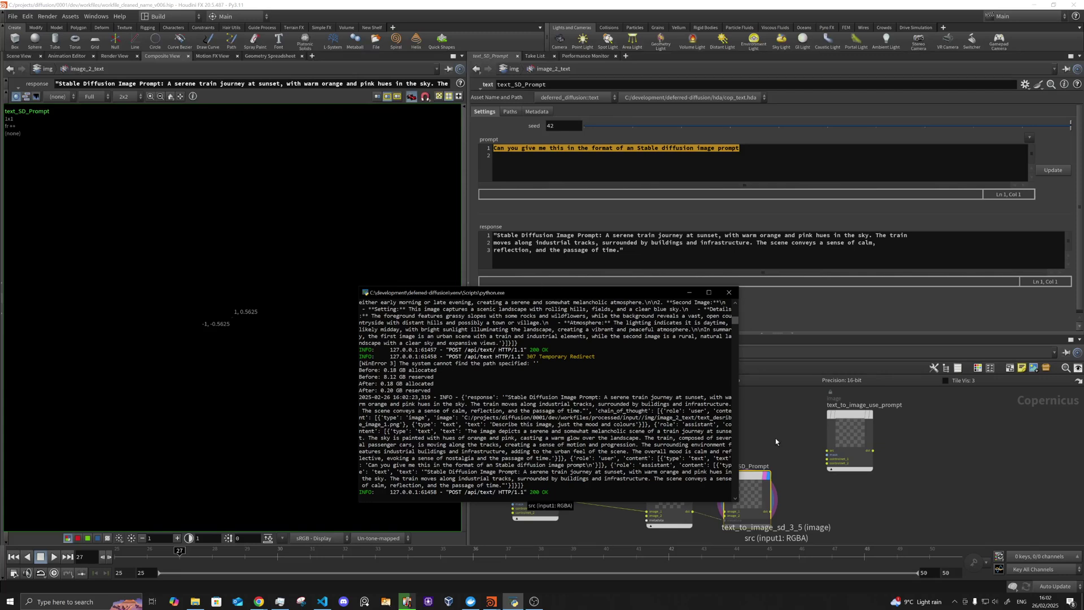
left_click(773, 477)
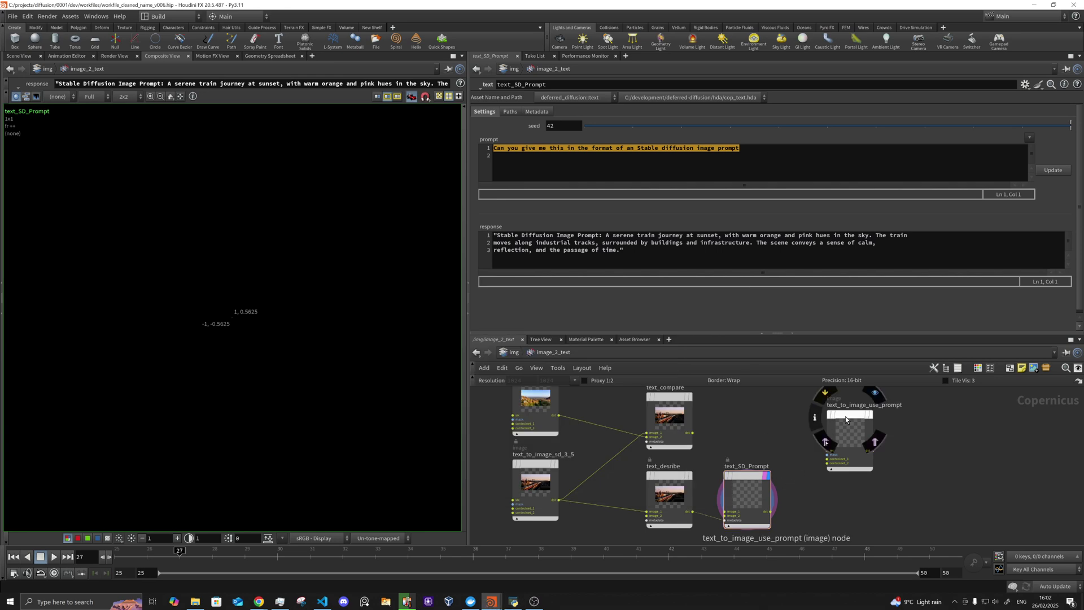
- Move text_to_image_use_prompt beside text_SD_Prompt, and display its image and parameters
left_click_drag(845, 416, 822, 465)
left_click(846, 464)
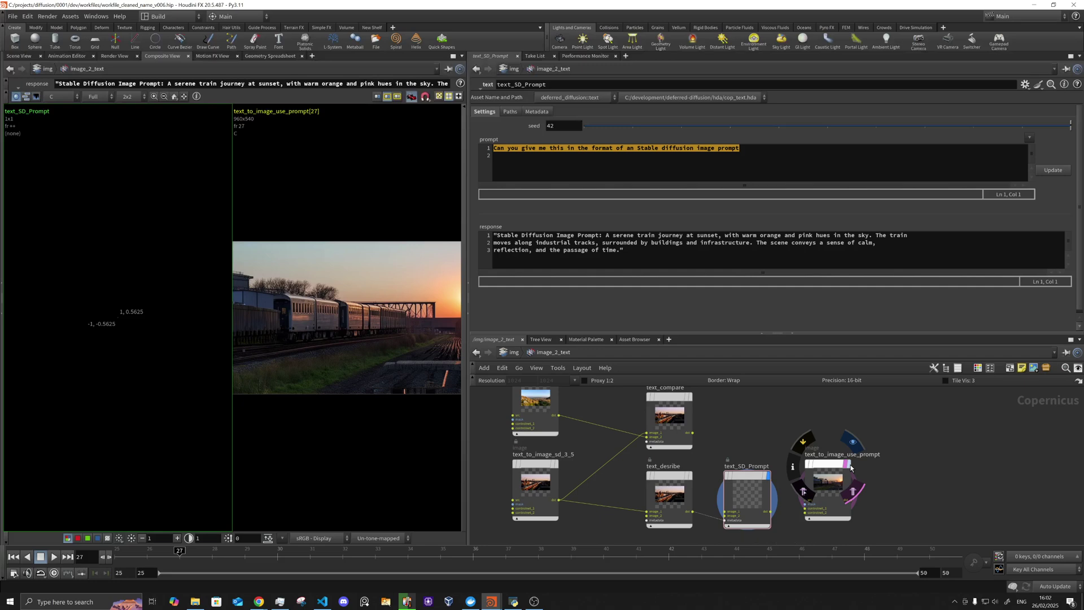
left_click(849, 464)
double_click(834, 469)
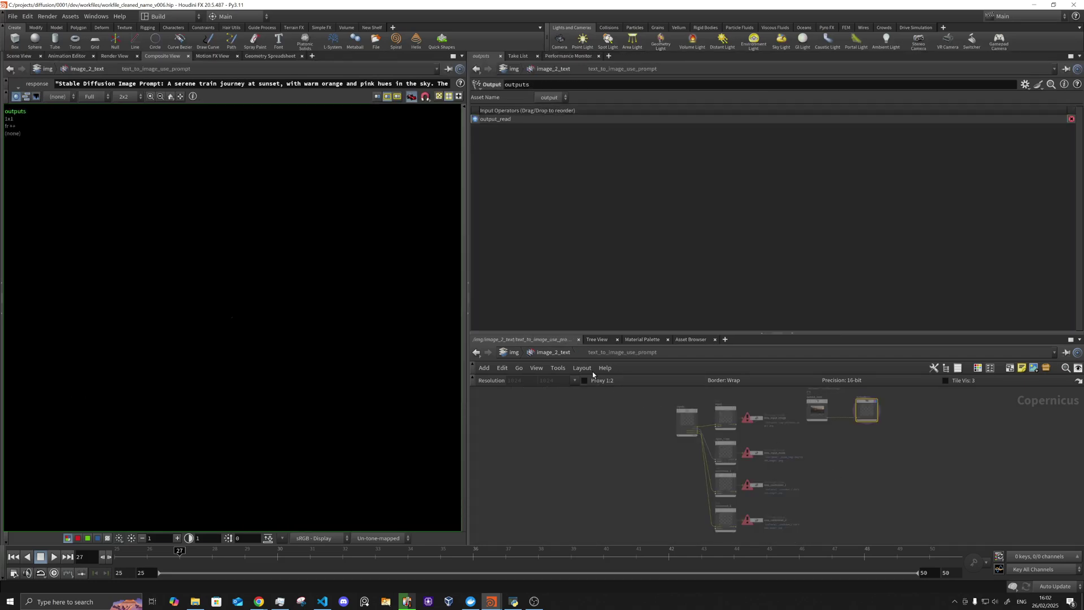
left_click(568, 353)
left_click_drag(830, 465, 830, 472)
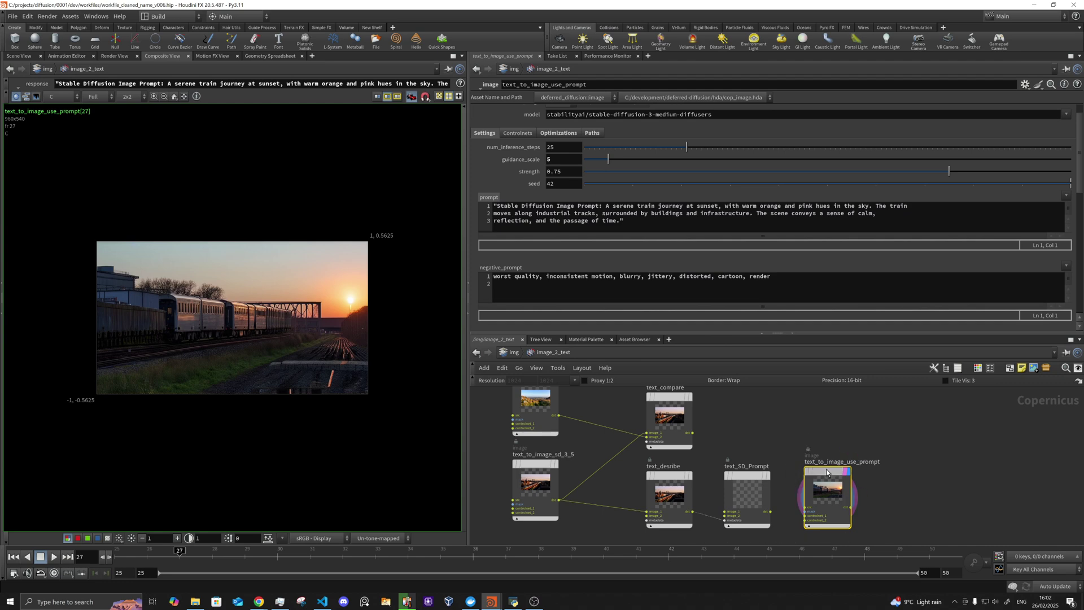
- Inspect the prompt expression of text_to_image_use_prompt, regenerate its image from the linked text_SD_Prompt response, and examine the image up close
left_click(491, 199)
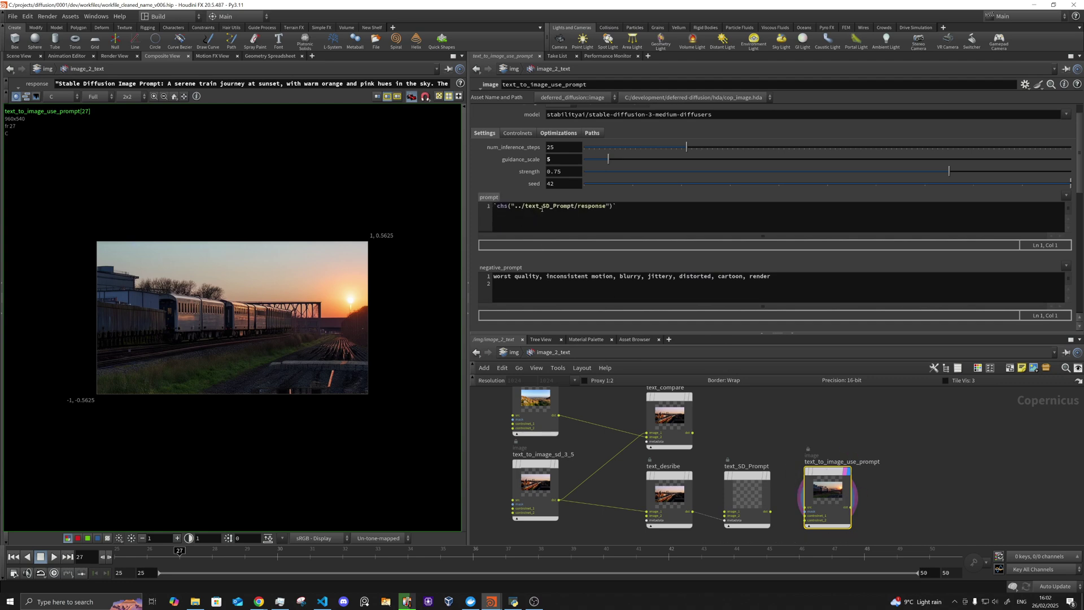
mouse_move(743, 477)
scroll(550, 163, "up", 1)
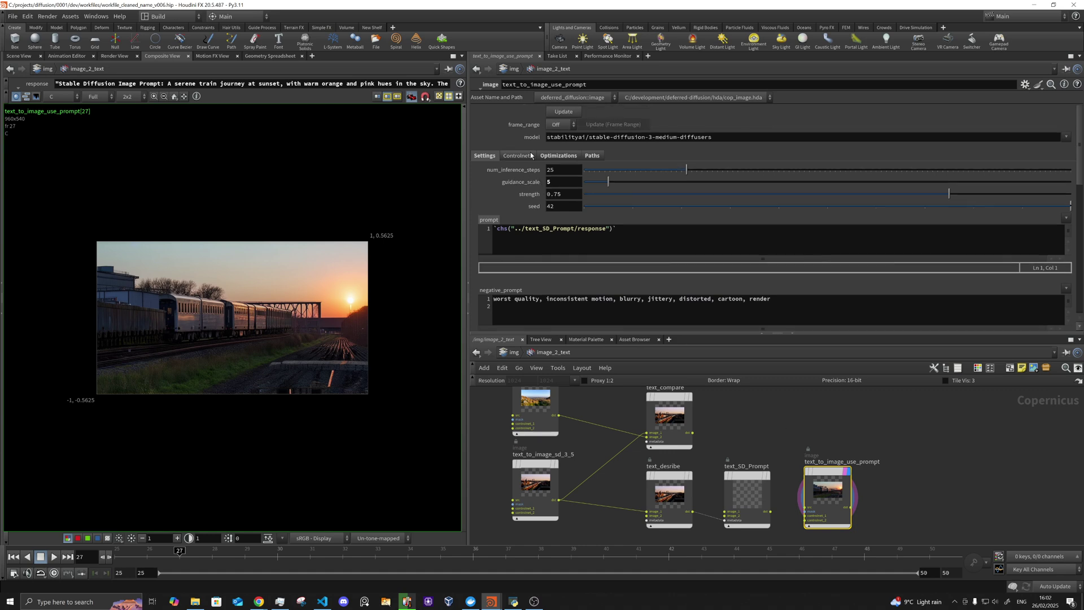
left_click(564, 113)
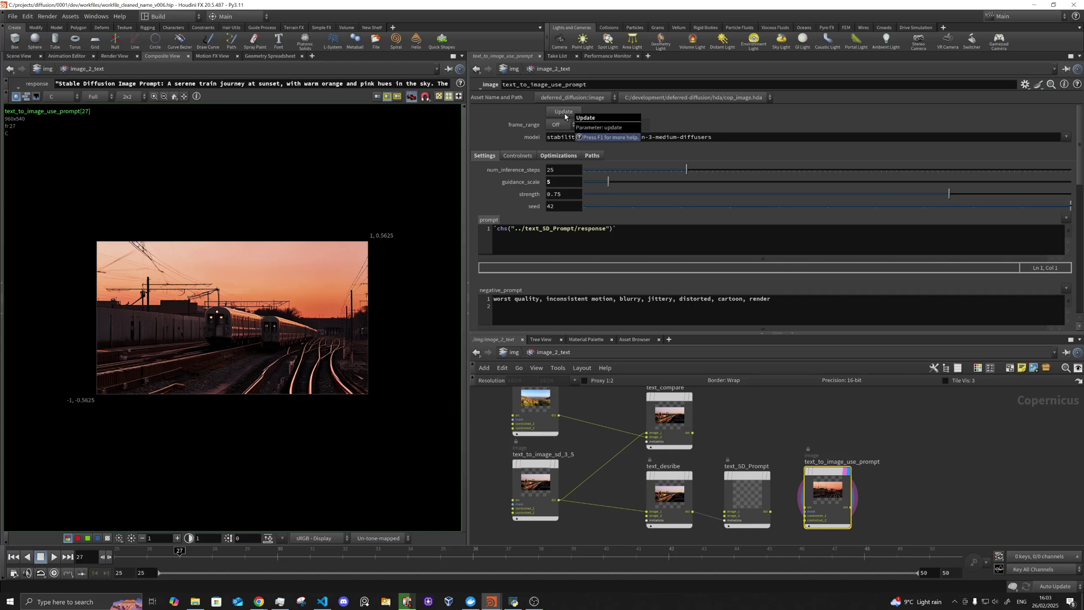
scroll(181, 328, "up", 5)
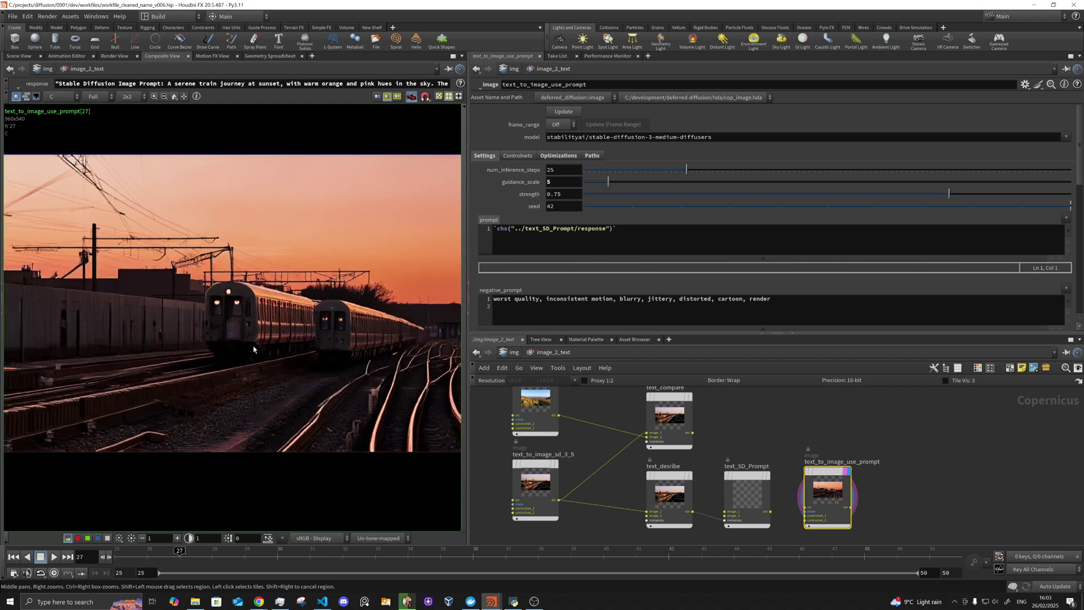
left_click(485, 224)
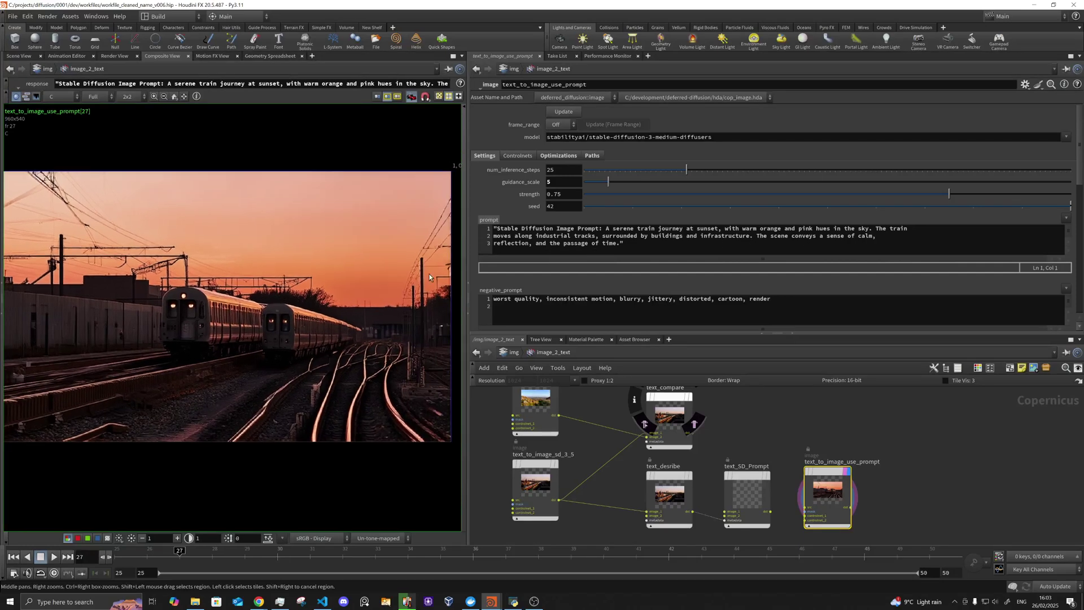
left_click(495, 223)
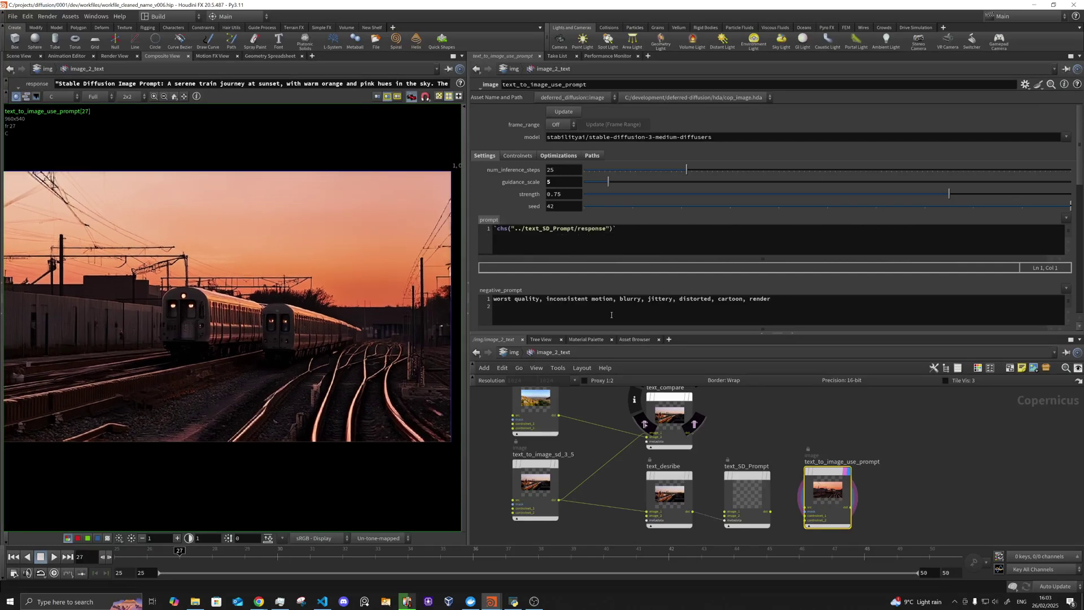
- Rewire the third input of text_SD_Prompt to the text_compare output, then display the node and update its response
left_click(693, 432)
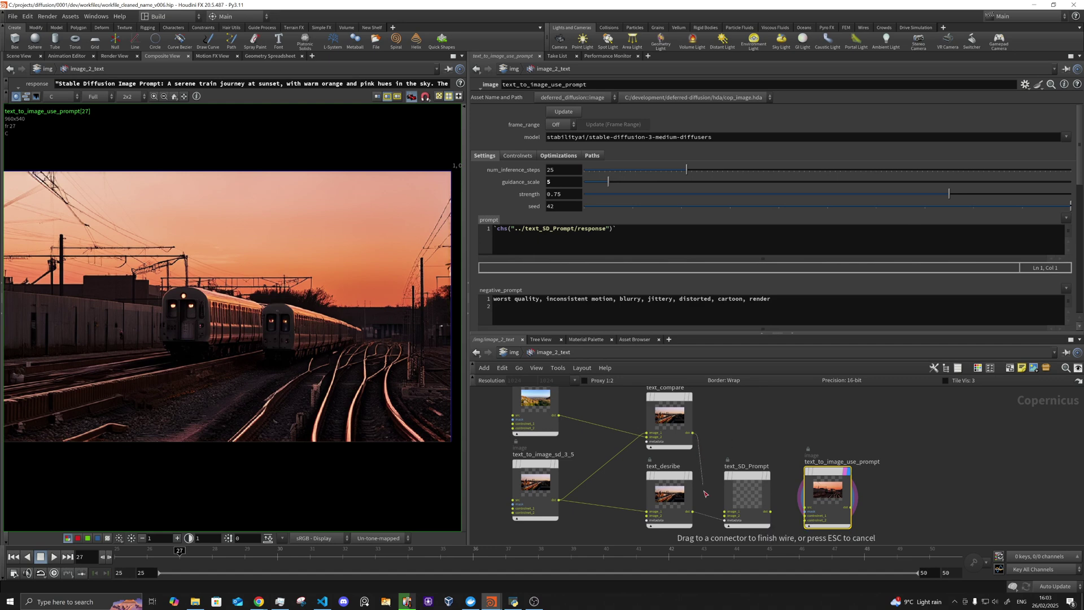
left_click(725, 515)
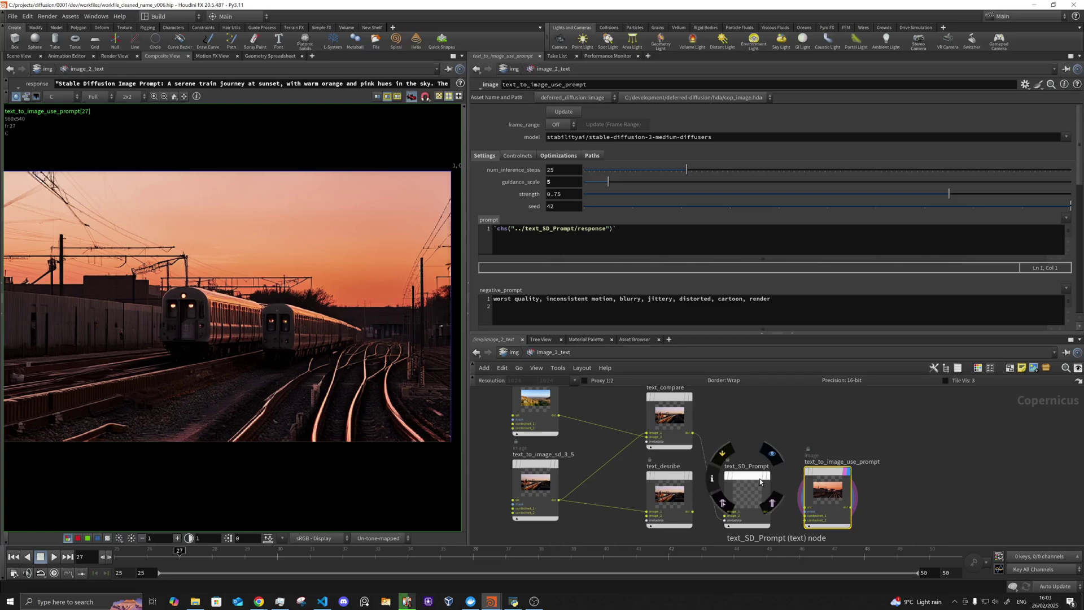
left_click(767, 475)
left_click(768, 476)
left_click(749, 487)
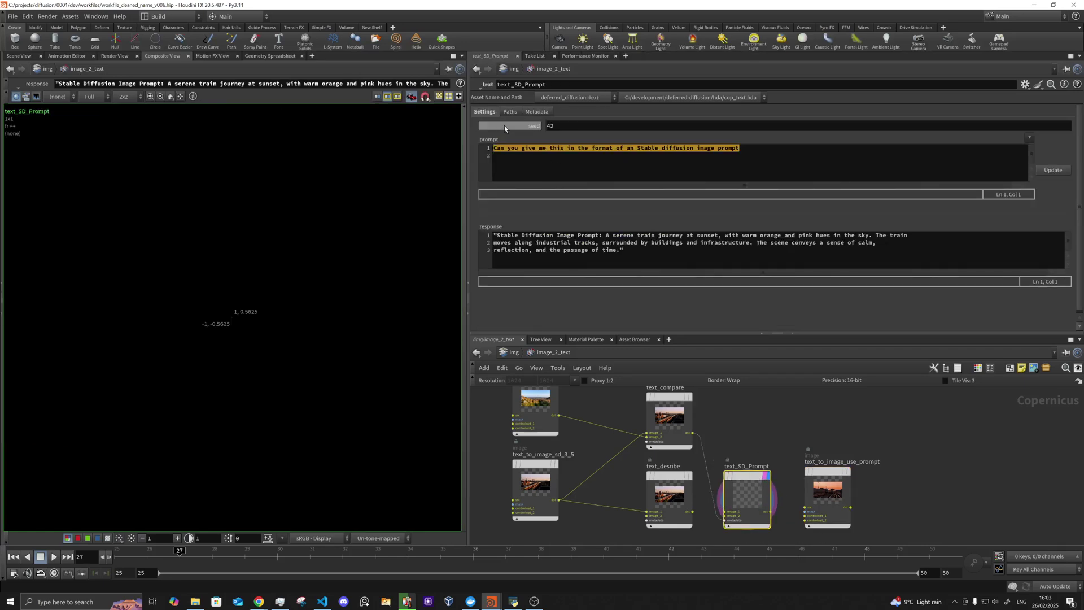
left_click(1052, 170)
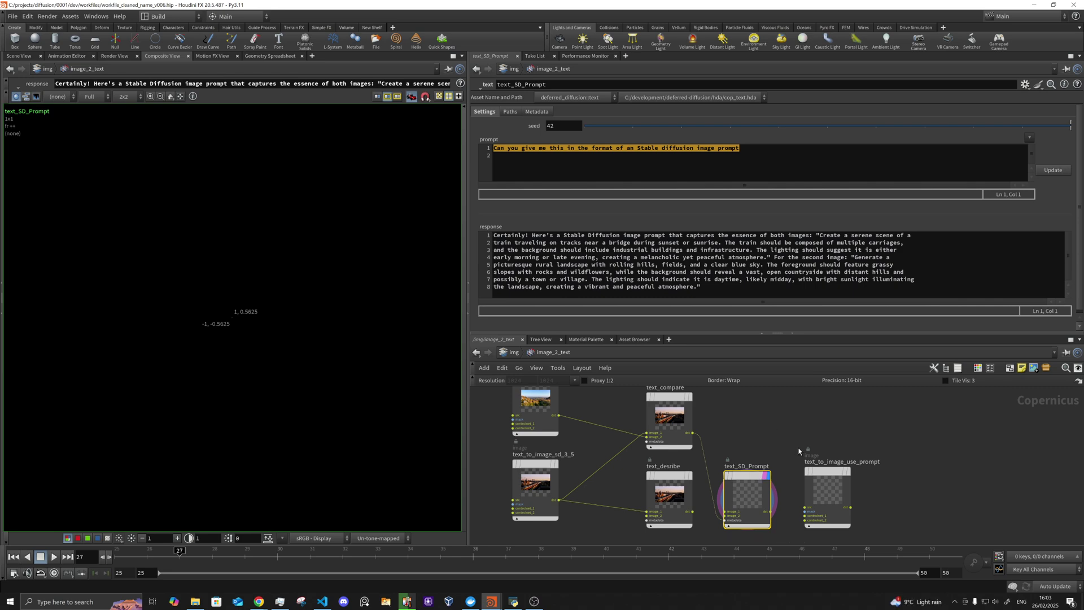
- Display text_to_image_use_prompt, regenerate its image from the comparison-based prompt, and examine the image up close
left_click(844, 472)
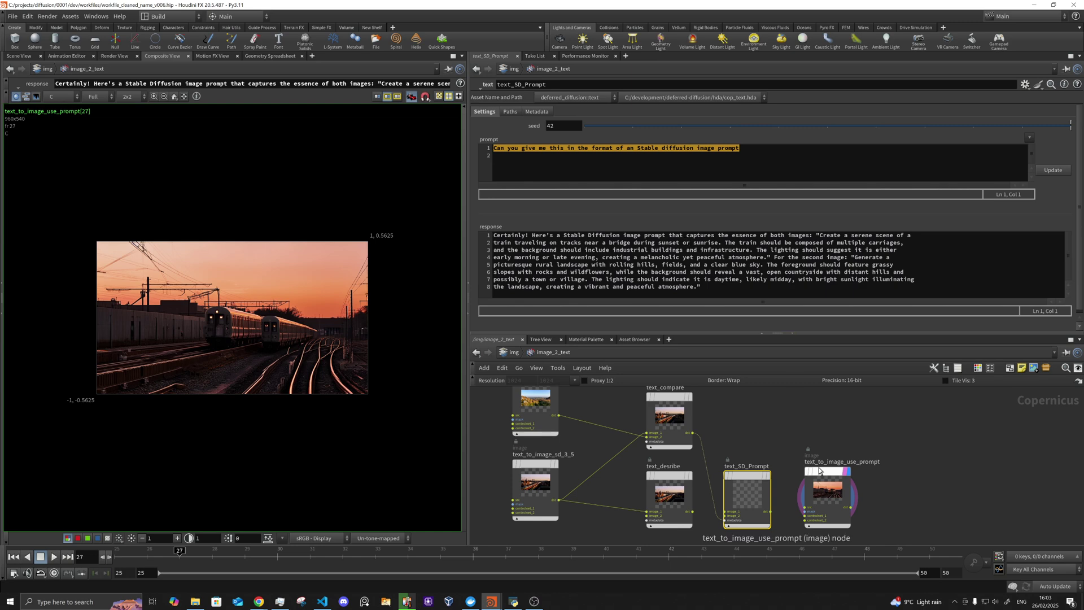
left_click(827, 490)
left_click(554, 112)
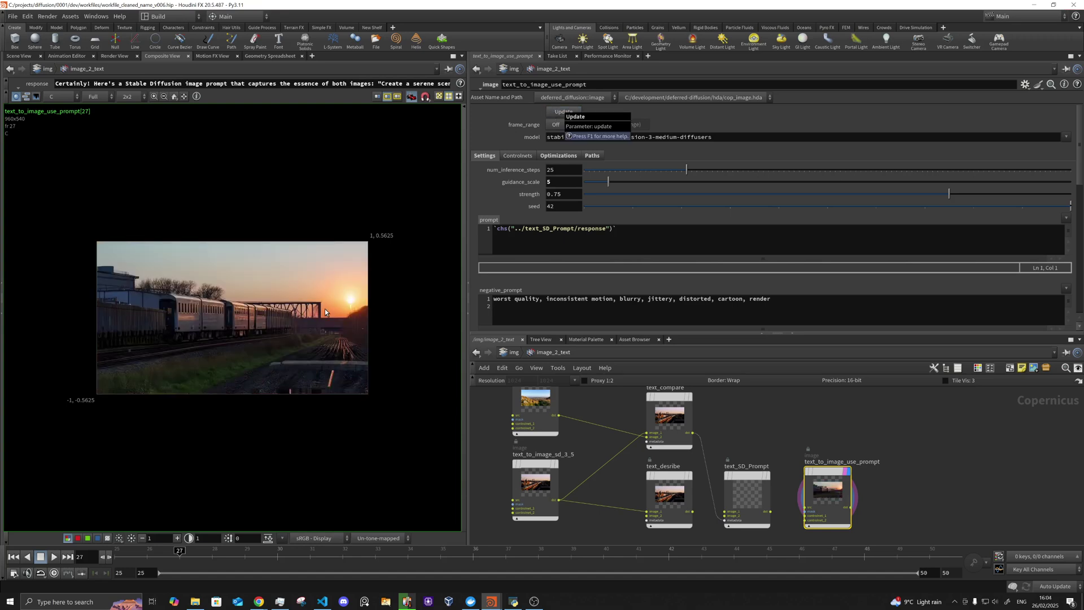
scroll(325, 310, "up", 4)
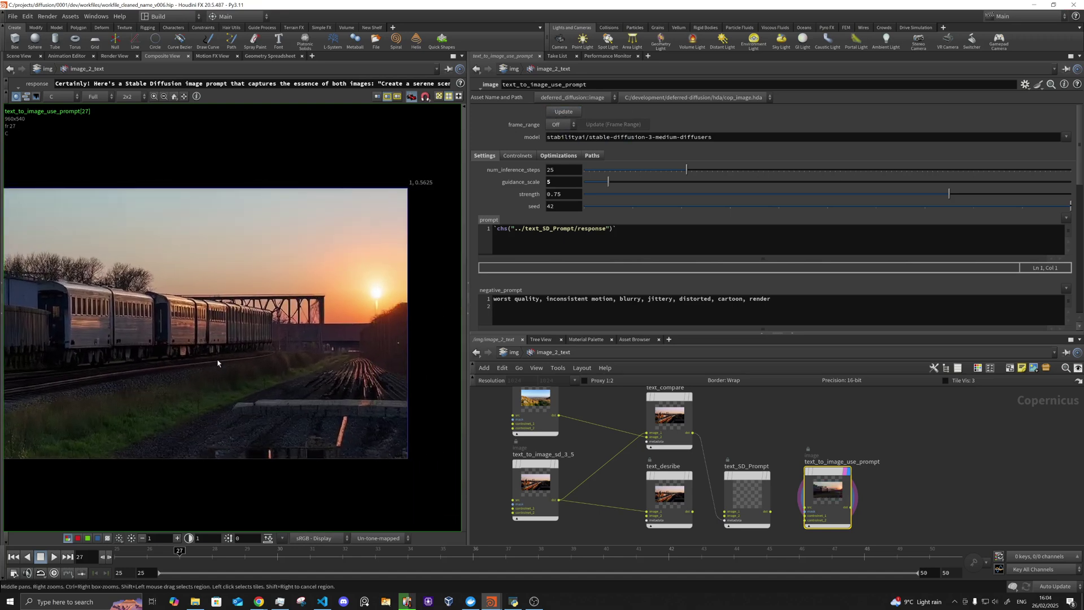
- Append ", just the mood the theme of a combined image" to the text_SD_Prompt prompt and update its response
left_click(489, 222)
left_click(489, 224)
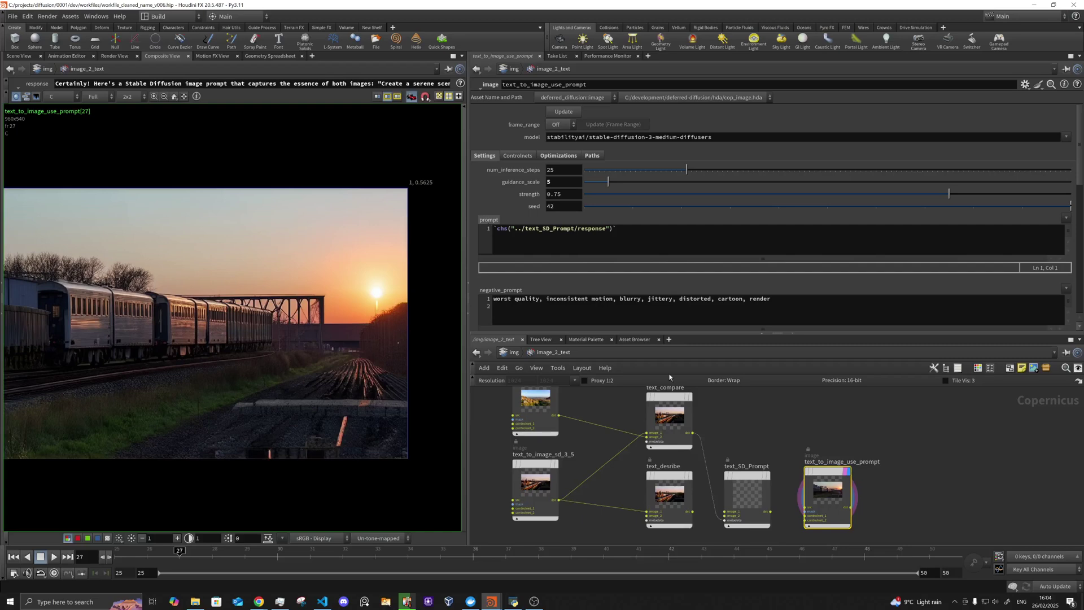
left_click(749, 474)
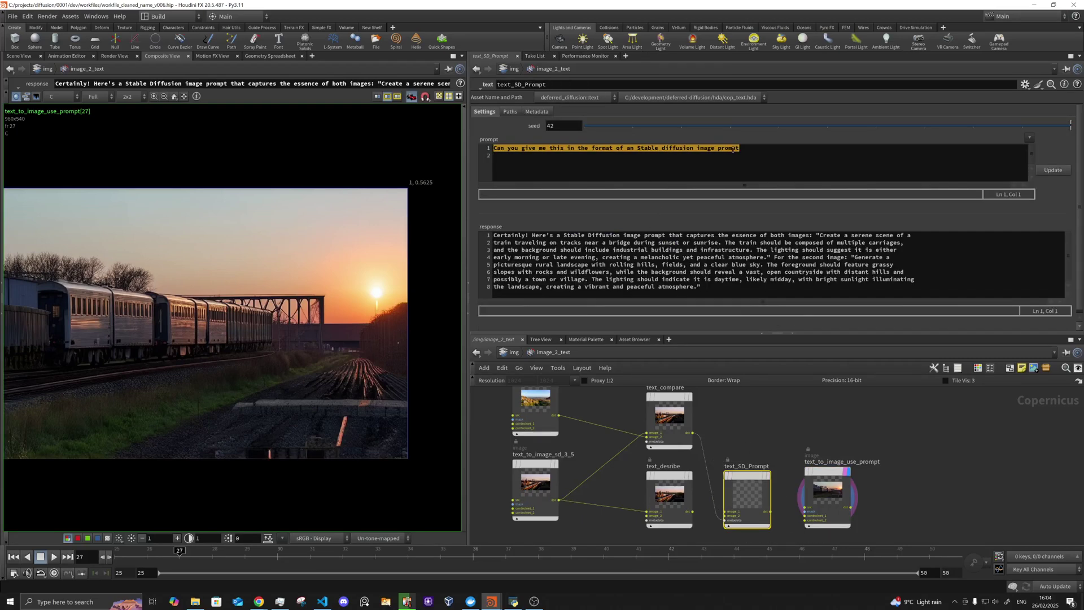
left_click(760, 151)
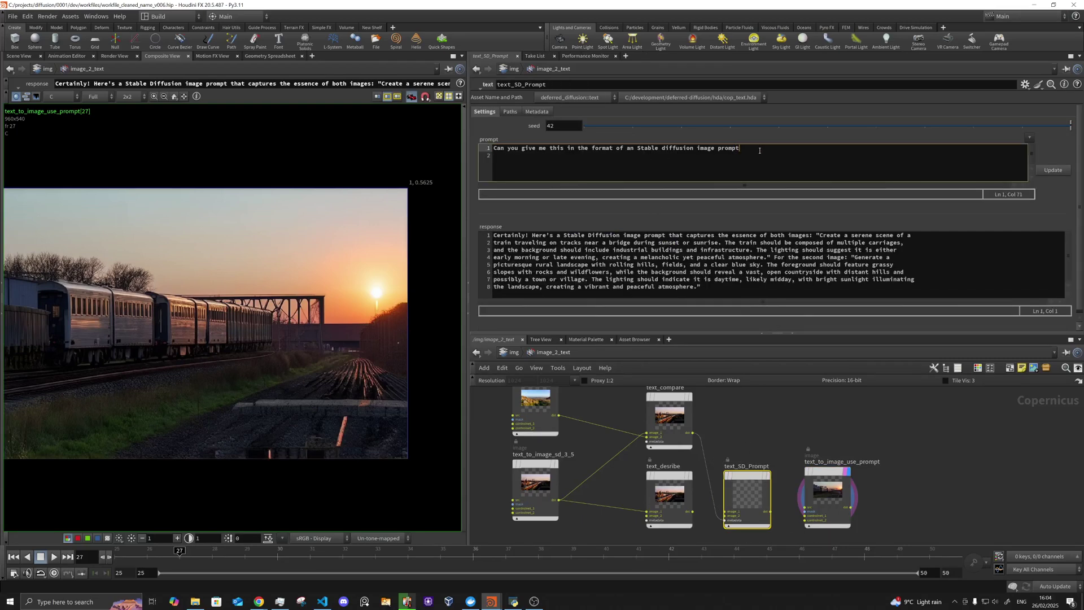
type(", just ")
type("the modd")
type("od the ")
type("theme of a combine")
type("d image")
left_click(1052, 171)
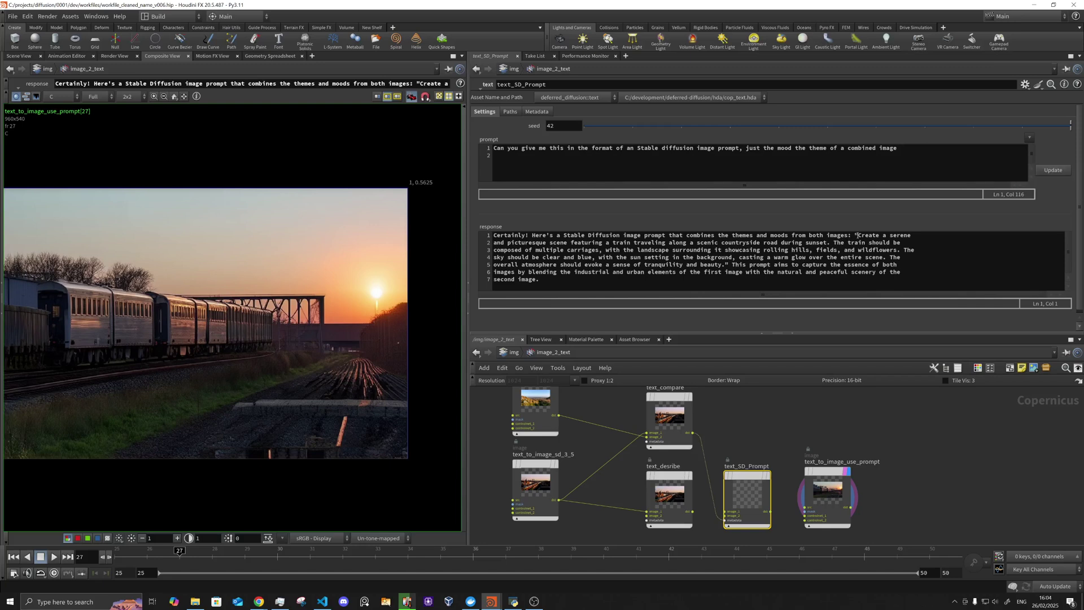
- Trim the text_SD_Prompt response to the scene description, removing the introduction, closing explanation and quotation marks, and join its first two lines
left_click_drag(852, 236, 517, 239)
key("BackSpace")
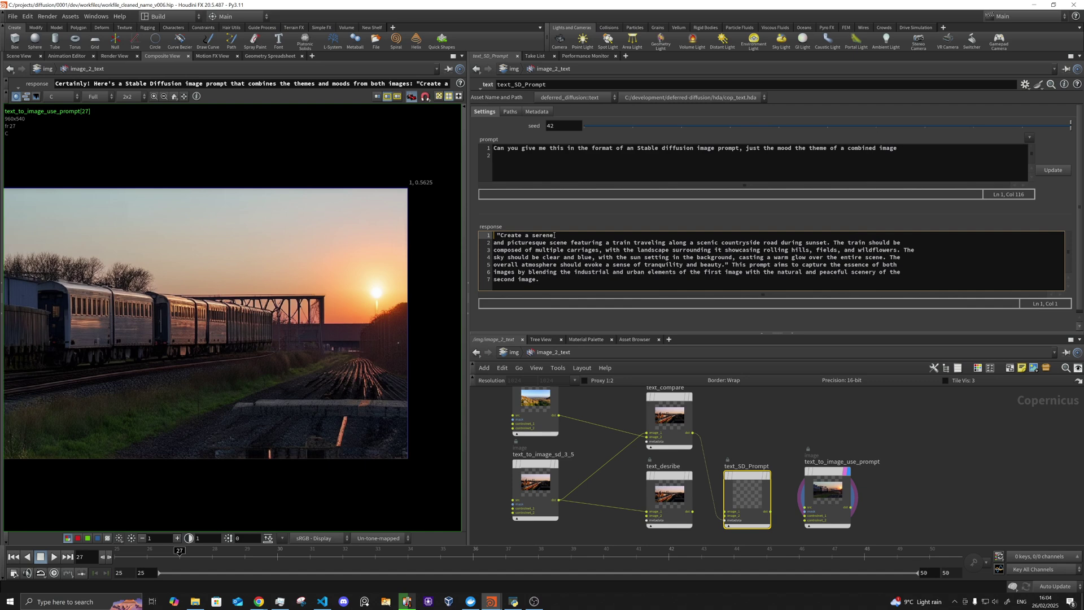
key("BackSpace")
key("BackSpace")
left_click(553, 279)
left_click_drag(692, 280, 730, 265)
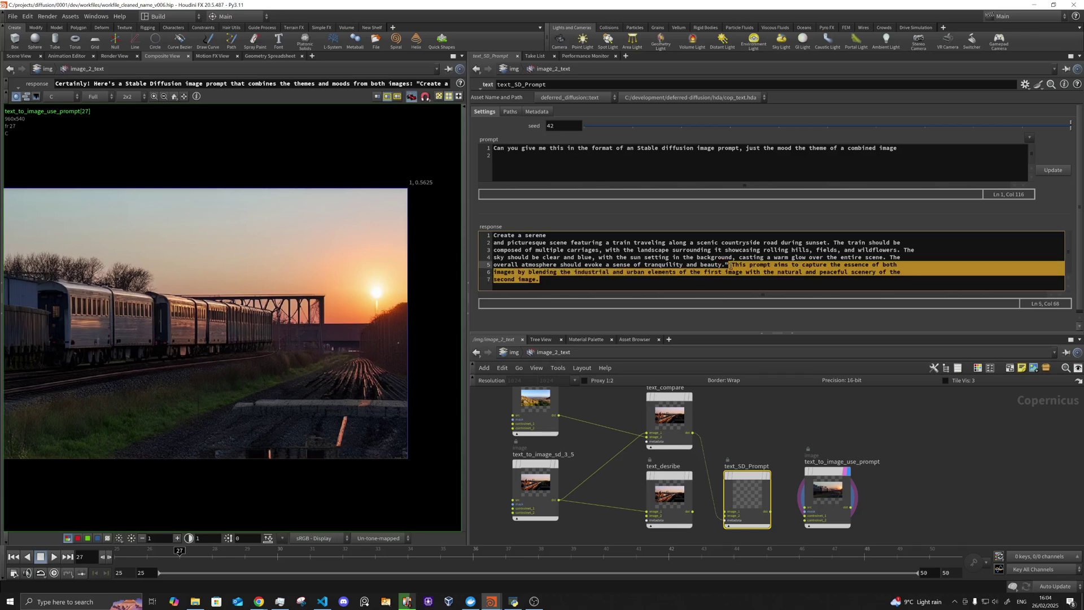
key("BackSpace")
key("BackSpace")
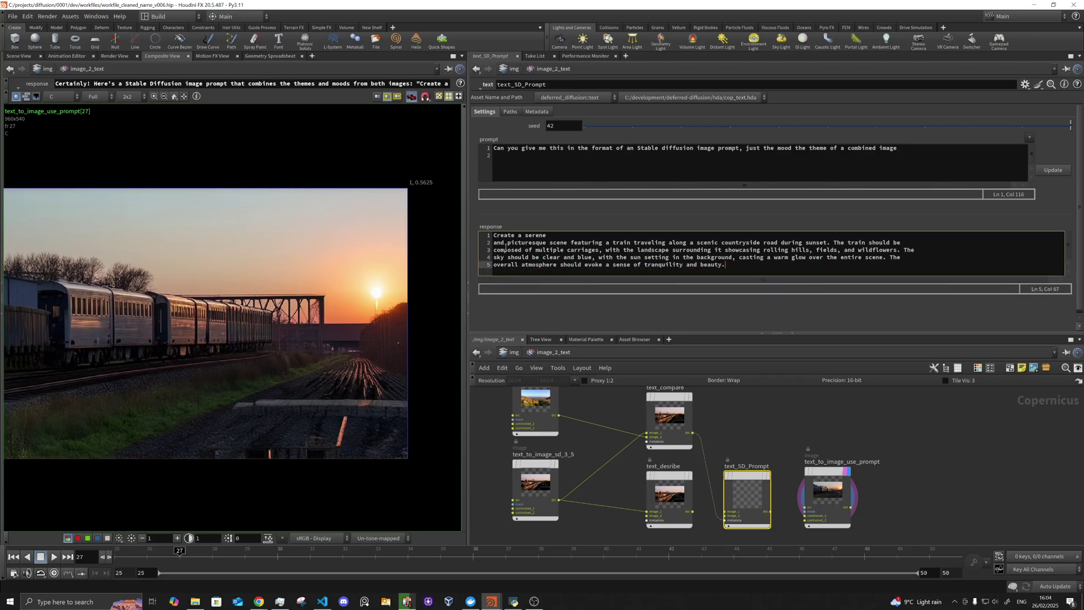
left_click(494, 242)
key("BackSpace")
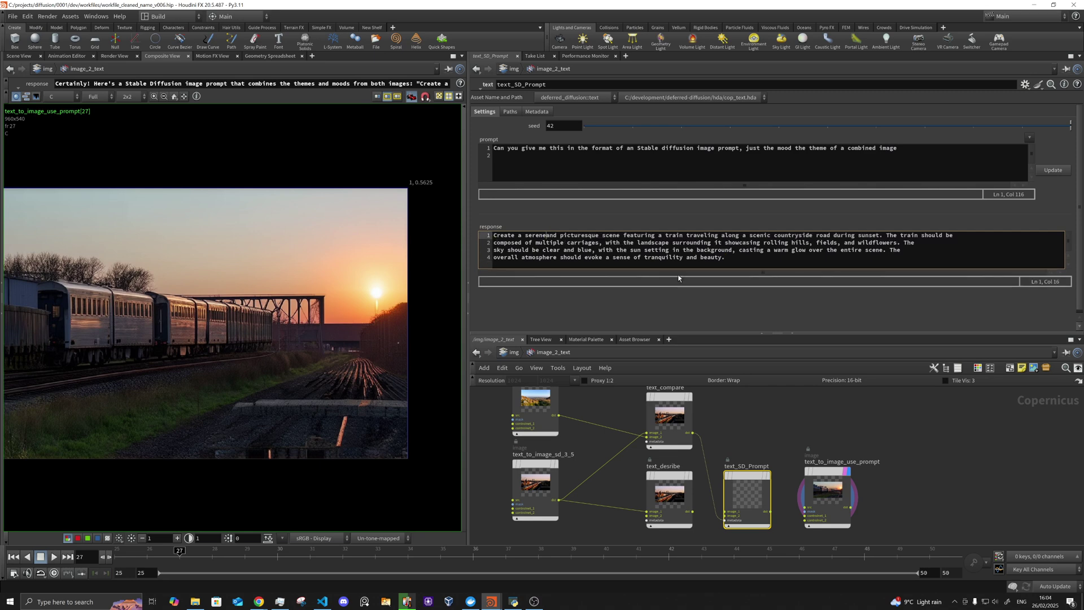
- Regenerate the text_to_image_use_prompt image from the trimmed response, and show the evaluated prompt text instead of its expression
left_click(827, 491)
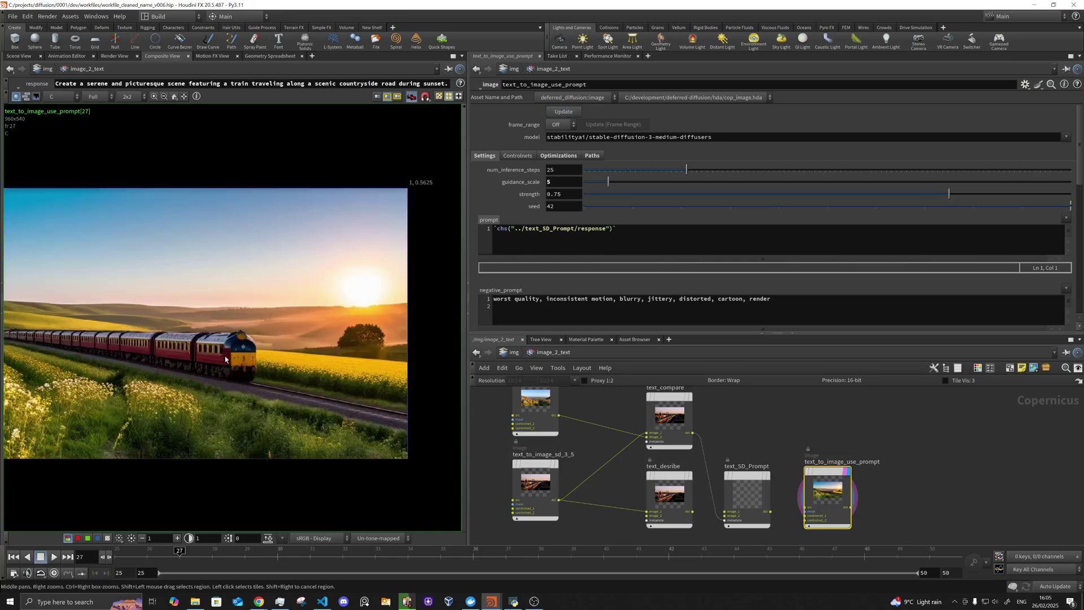
left_click(487, 220)
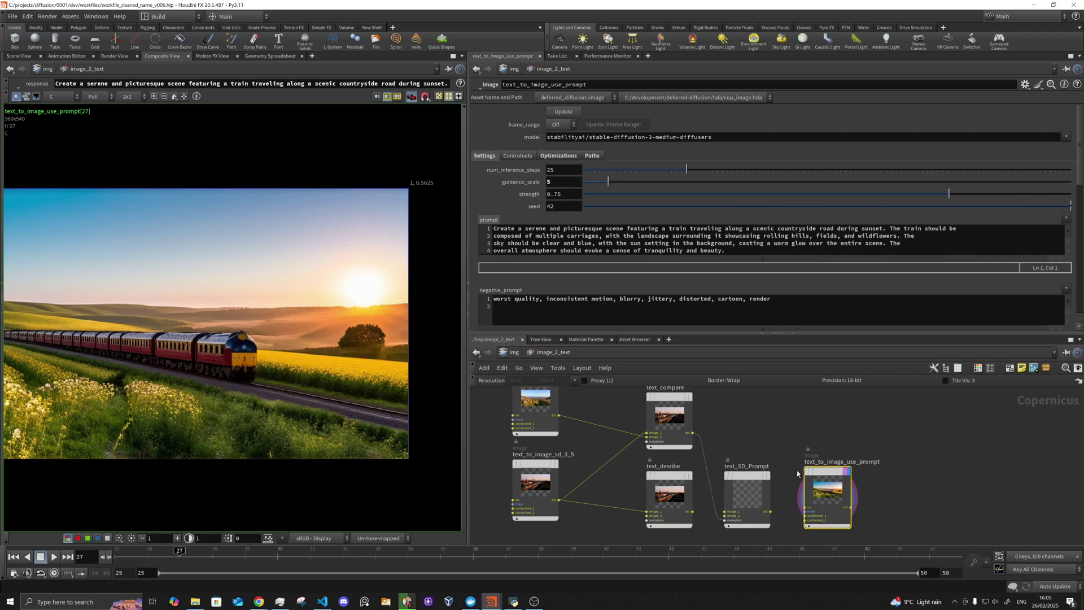
- Examine the metadata of text_SD_Prompt, reading through chain_of_thought and comparing it with previous_messages and call_metadata
left_click(756, 477)
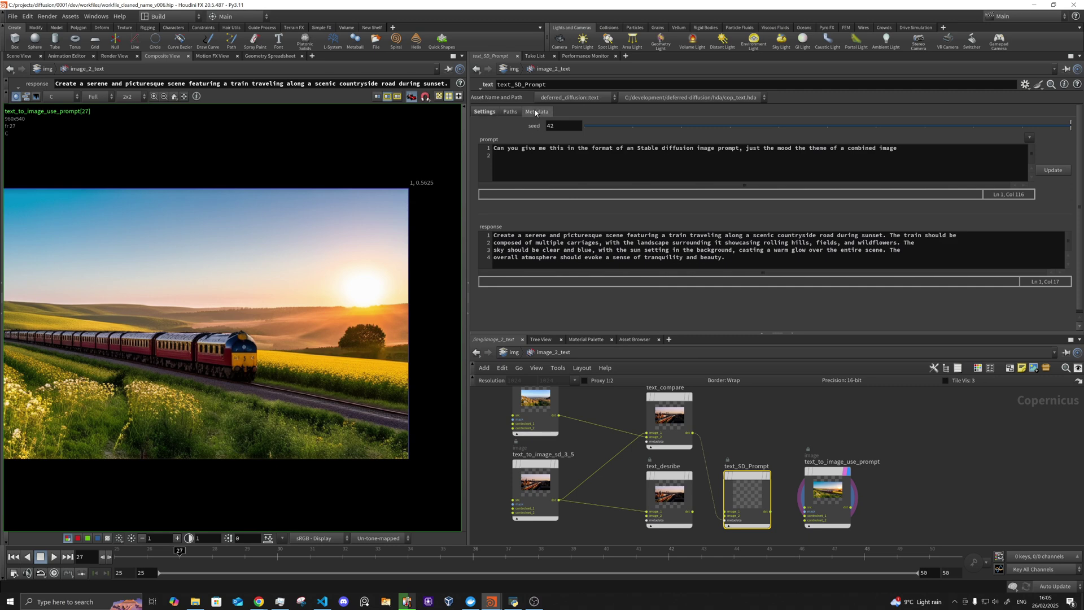
left_click(536, 112)
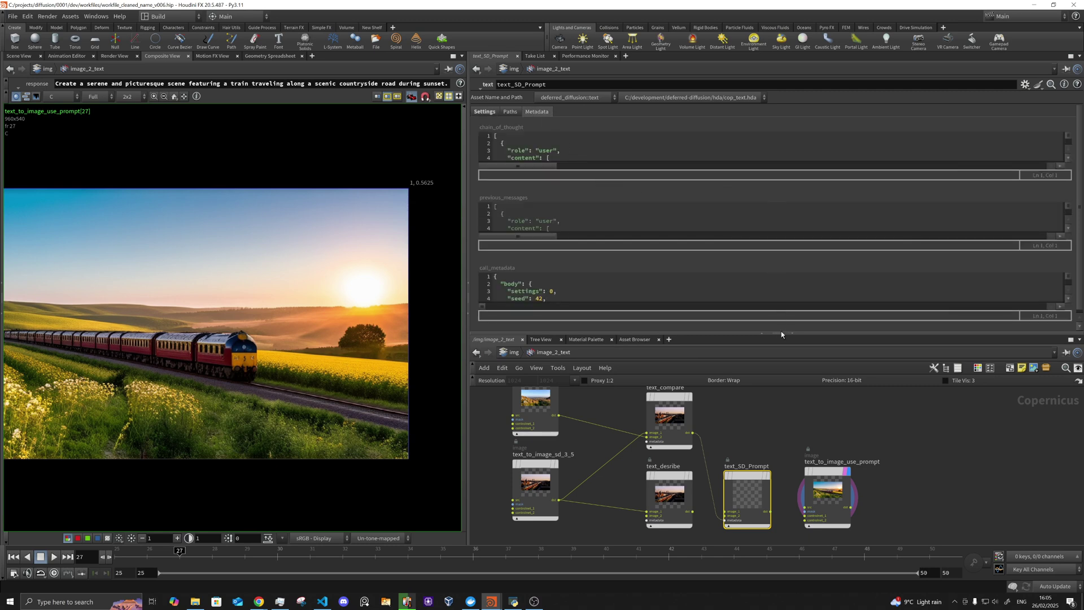
left_click_drag(779, 337, 785, 415)
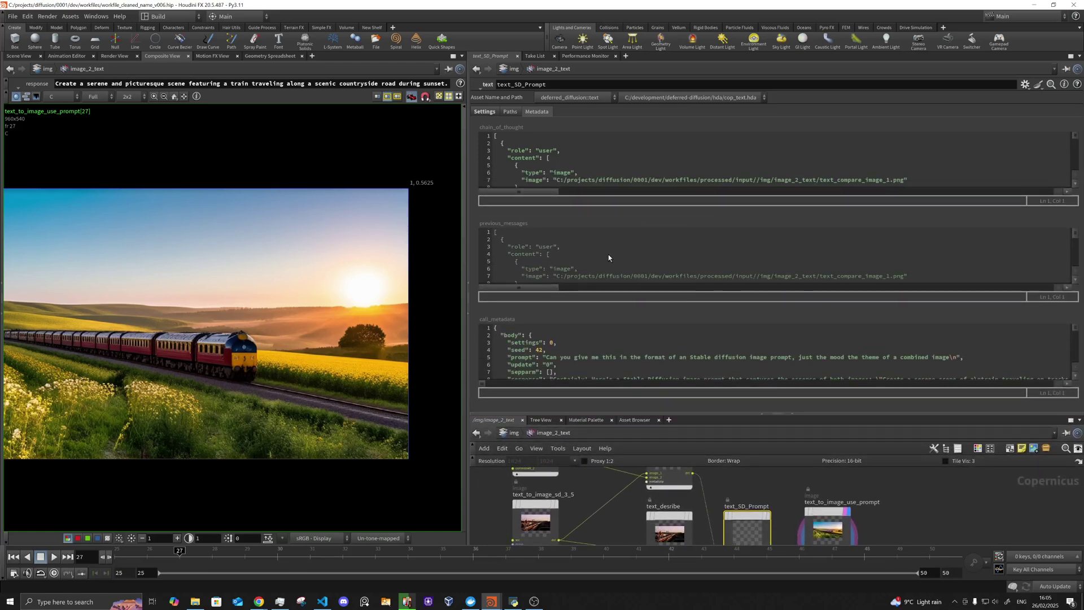
left_click_drag(1075, 233, 1065, 204)
left_click_drag(1075, 138, 1083, 174)
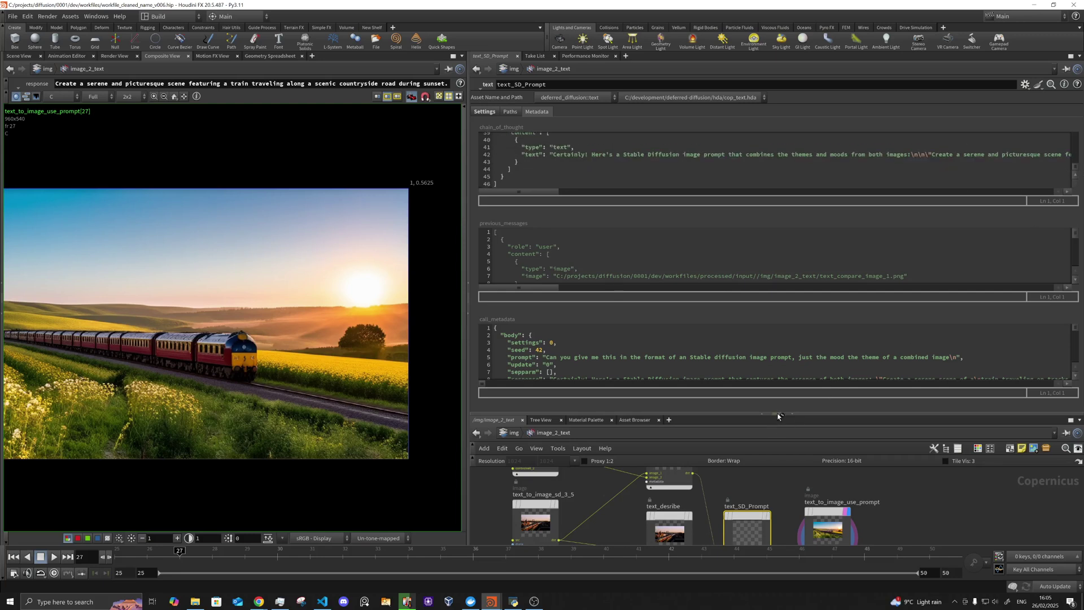
left_click_drag(776, 414, 770, 260)
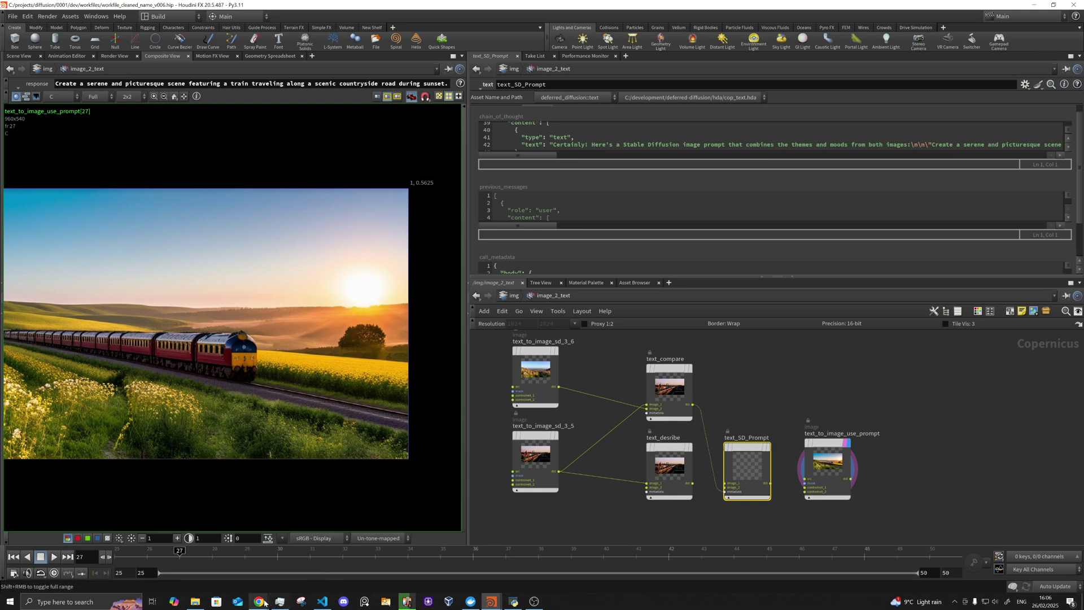
- Switch to the API documentation in Chrome and examine the definitions of the /api/text/ and /api/video/ endpoints
mouse_move(260, 600)
left_click(276, 566)
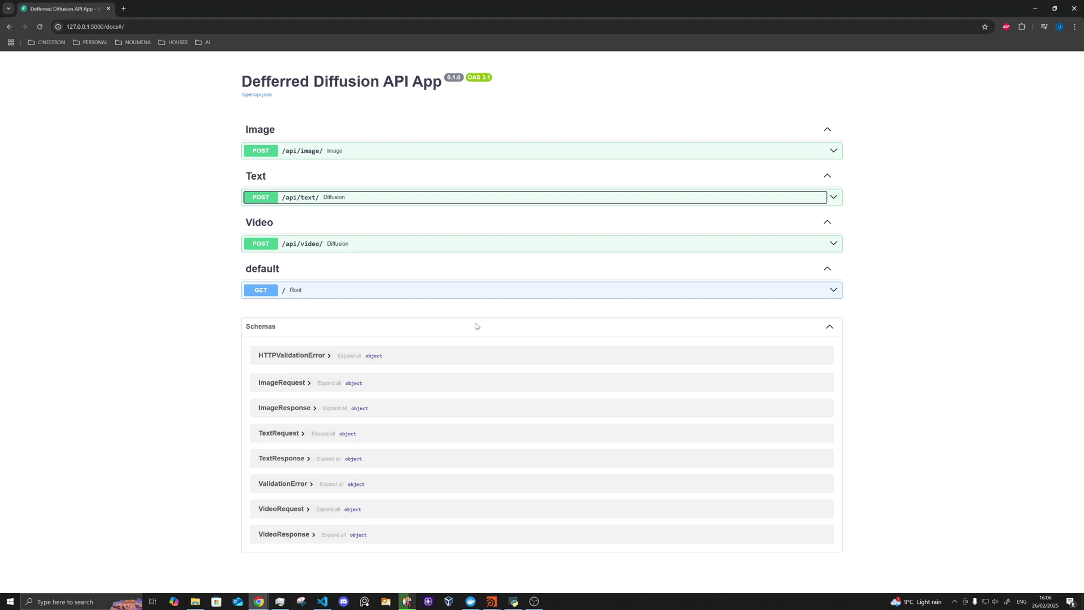
left_click(354, 198)
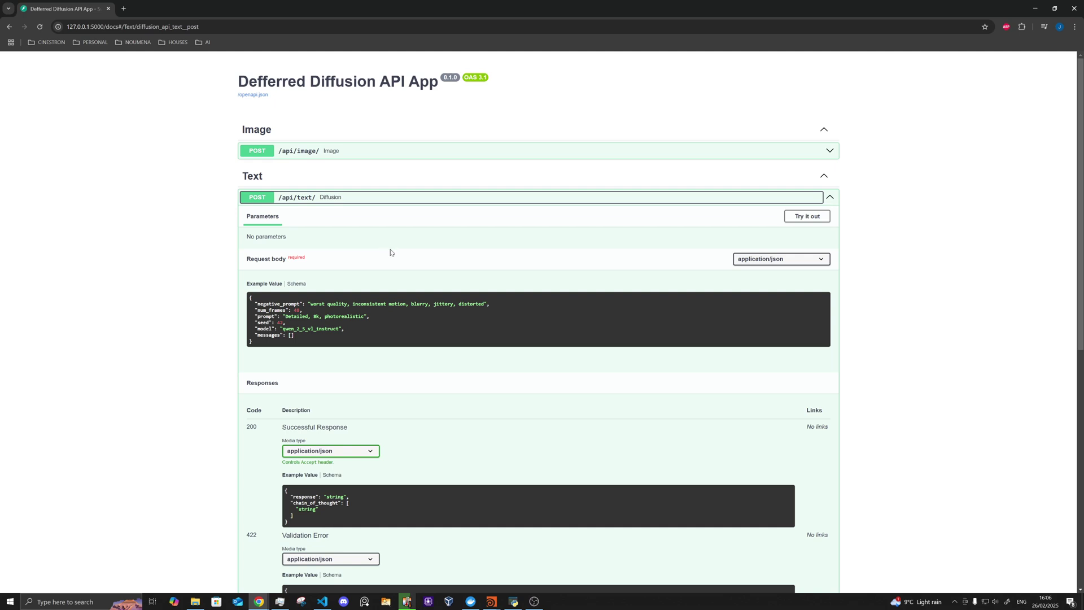
scroll(371, 243, "down", 5)
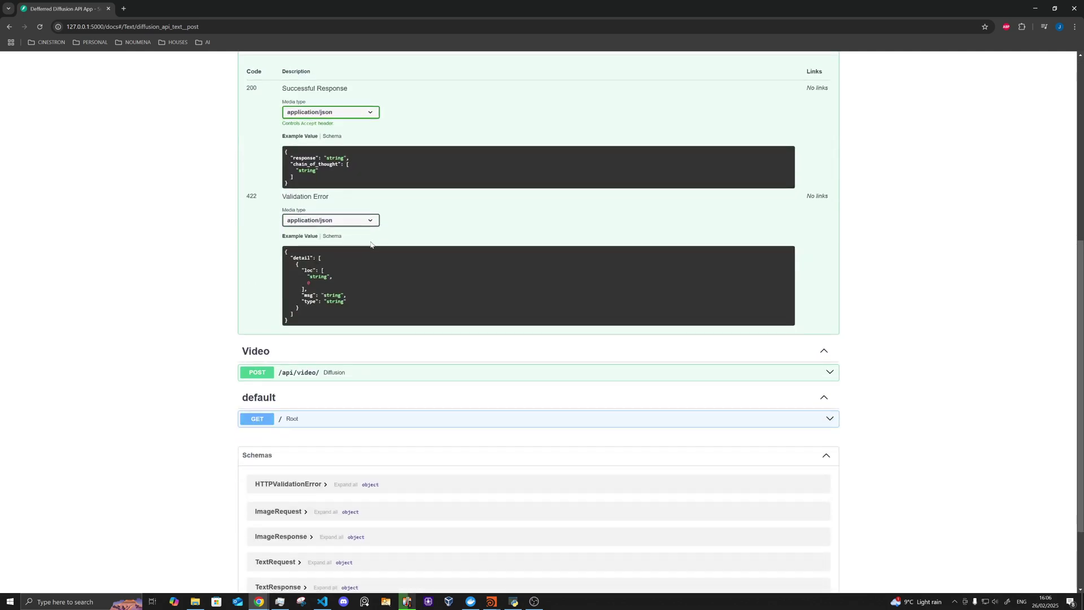
scroll(389, 294, "up", 1)
scroll(388, 294, "up", 2)
scroll(390, 295, "up", 3)
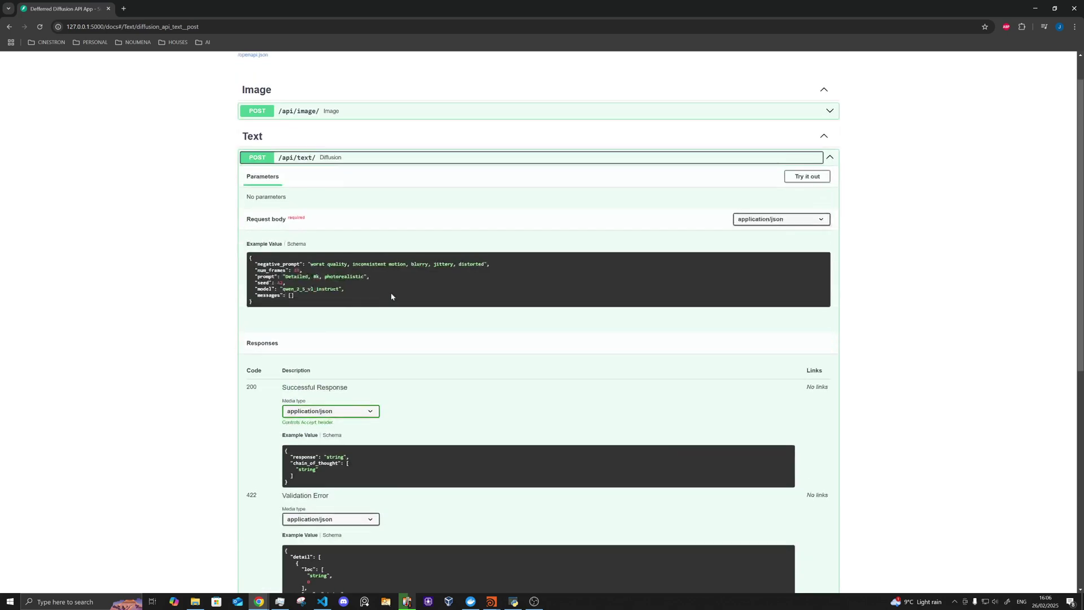
left_click(365, 198)
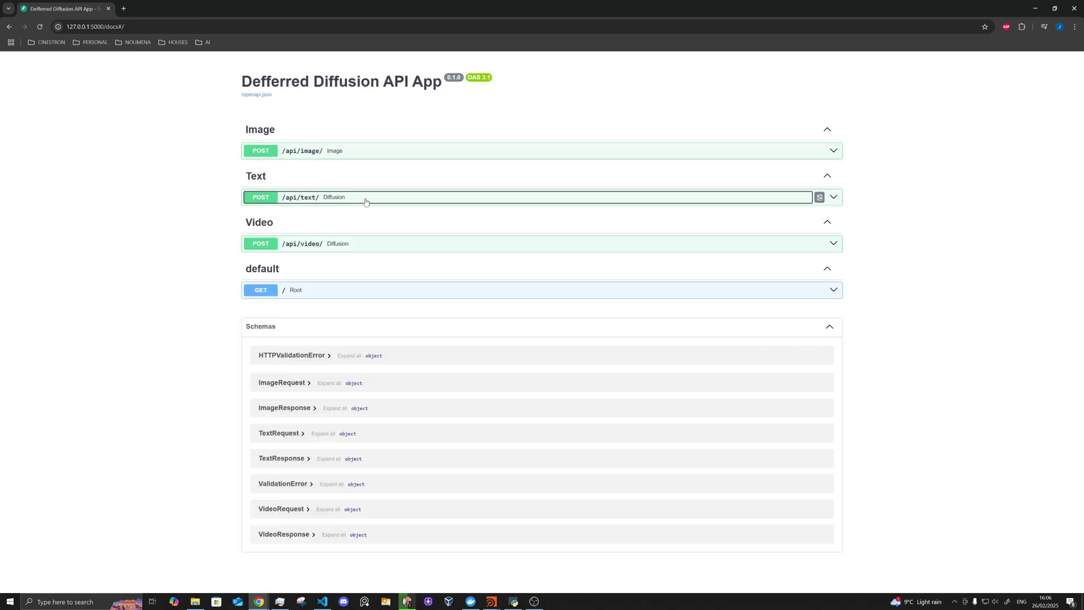
left_click(365, 244)
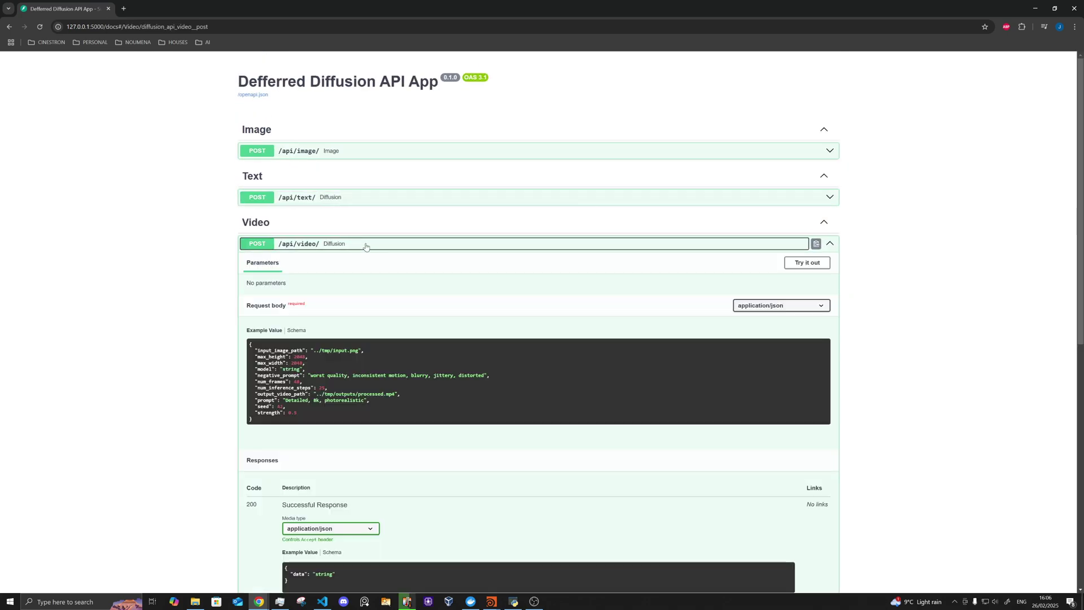
left_click(366, 245)
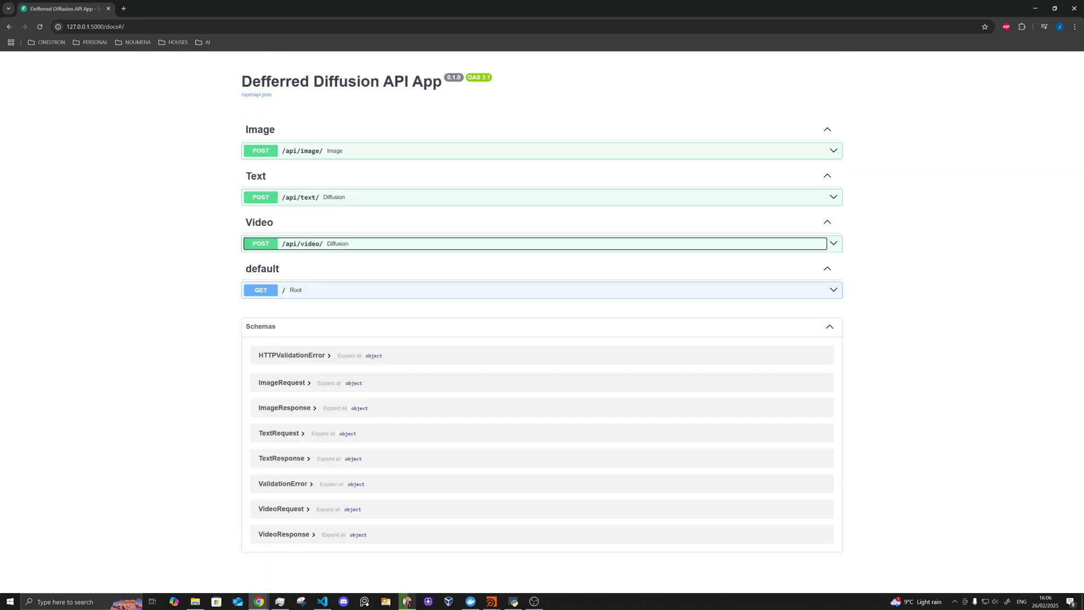